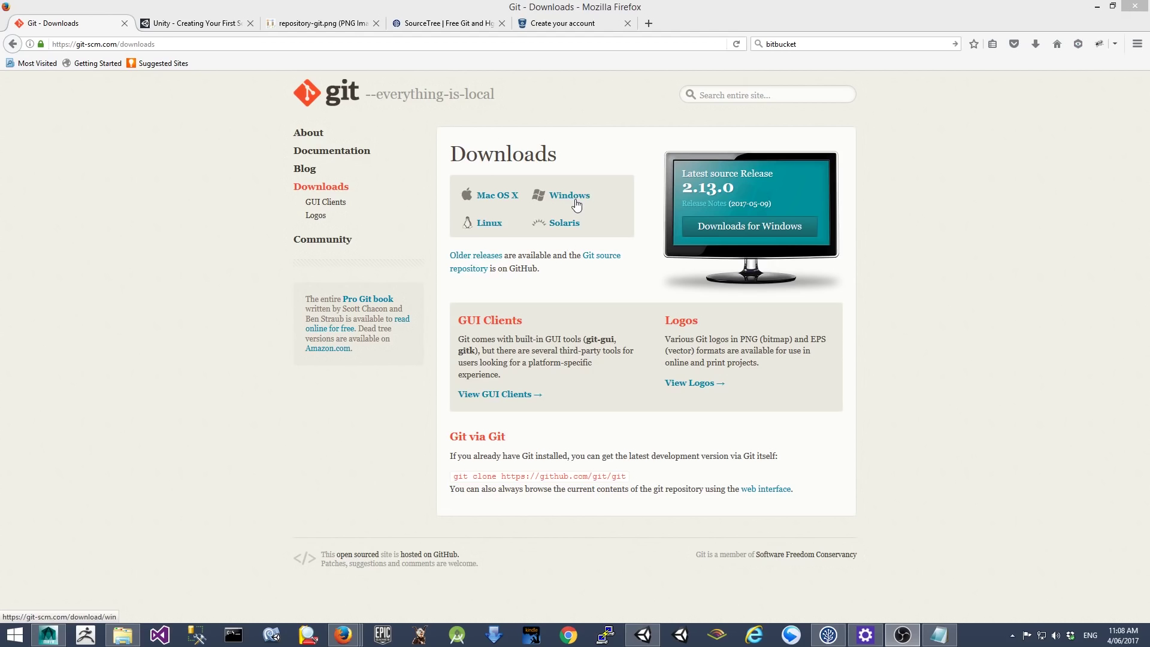
Open a command prompt and run git to confirm it is installed.
{"action": "left_click", "coordinate": [232, 635]}
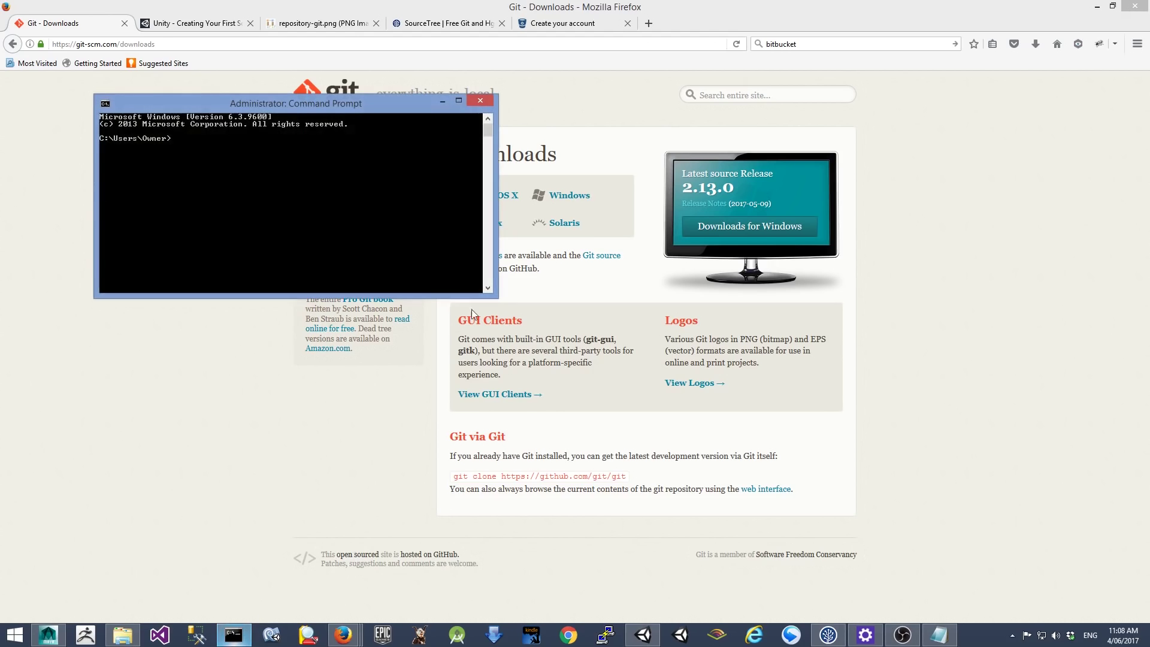
{"action": "left_click_drag", "start_coordinate": [359, 104], "coordinate": [516, 146]}
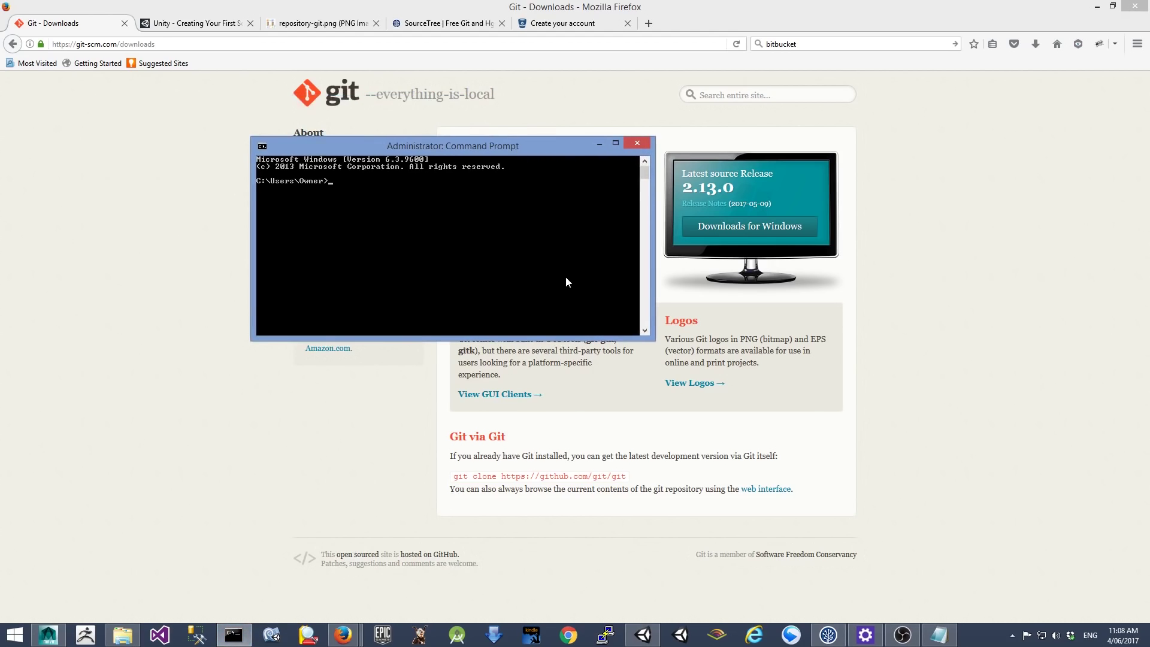
{"action": "type", "text": "git"}
{"action": "key", "text": "Return"}
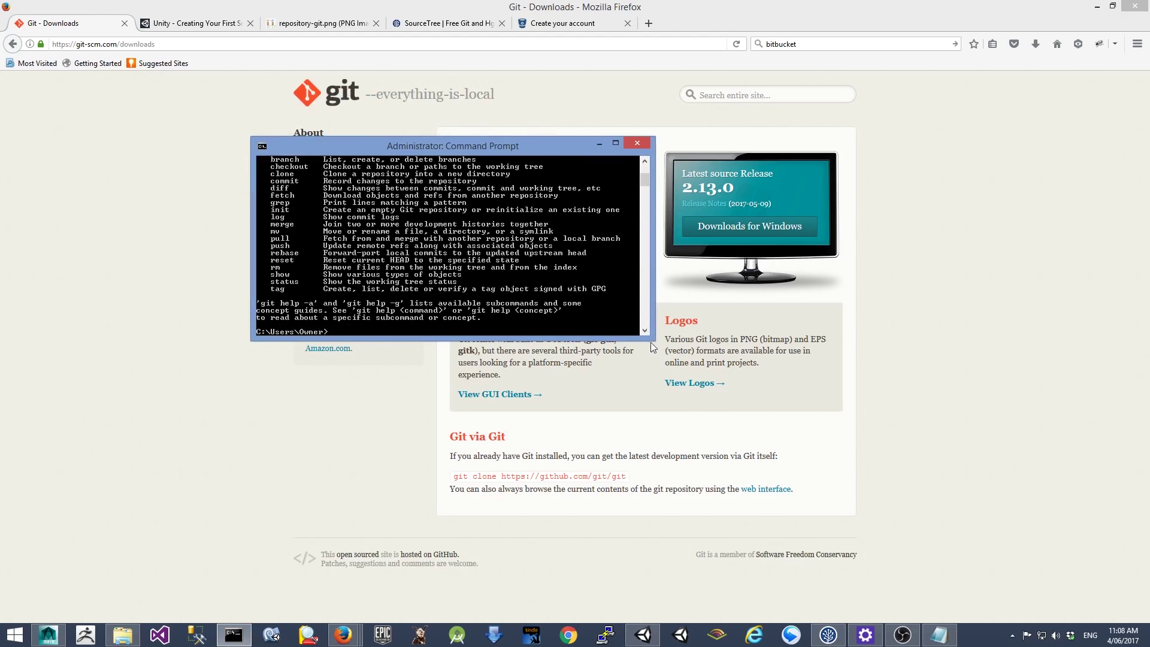
{"action": "mouse_move", "coordinate": [654, 340]}
{"action": "left_mouse_down"}
{"action": "mouse_move", "coordinate": [798, 500]}
{"action": "mouse_move", "coordinate": [796, 514]}
{"action": "left_mouse_up"}
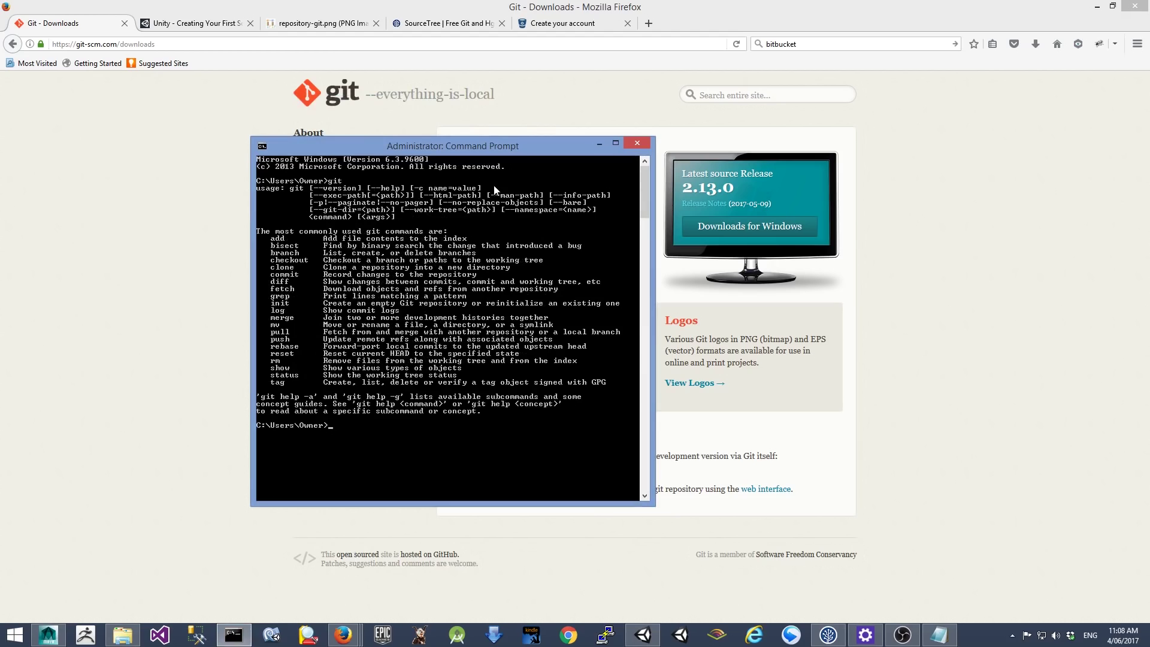
Return to Firefox and view the SourceTree page, then the Bitbucket dashboard.
{"action": "left_click", "coordinate": [962, 146]}
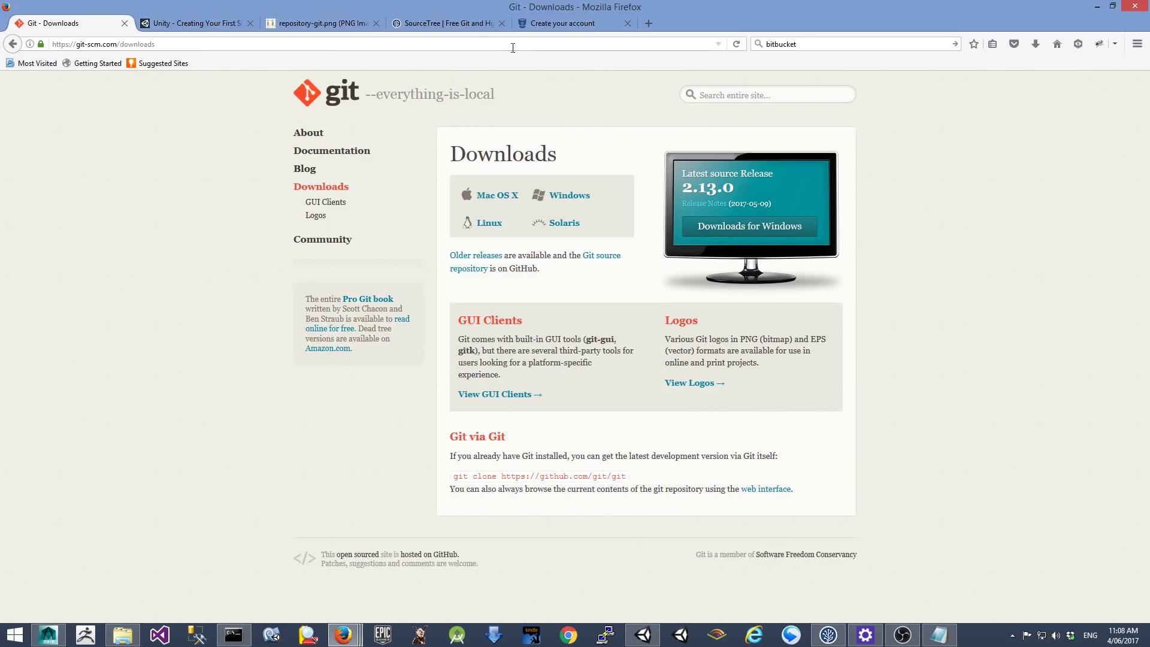
{"action": "left_click", "coordinate": [455, 25]}
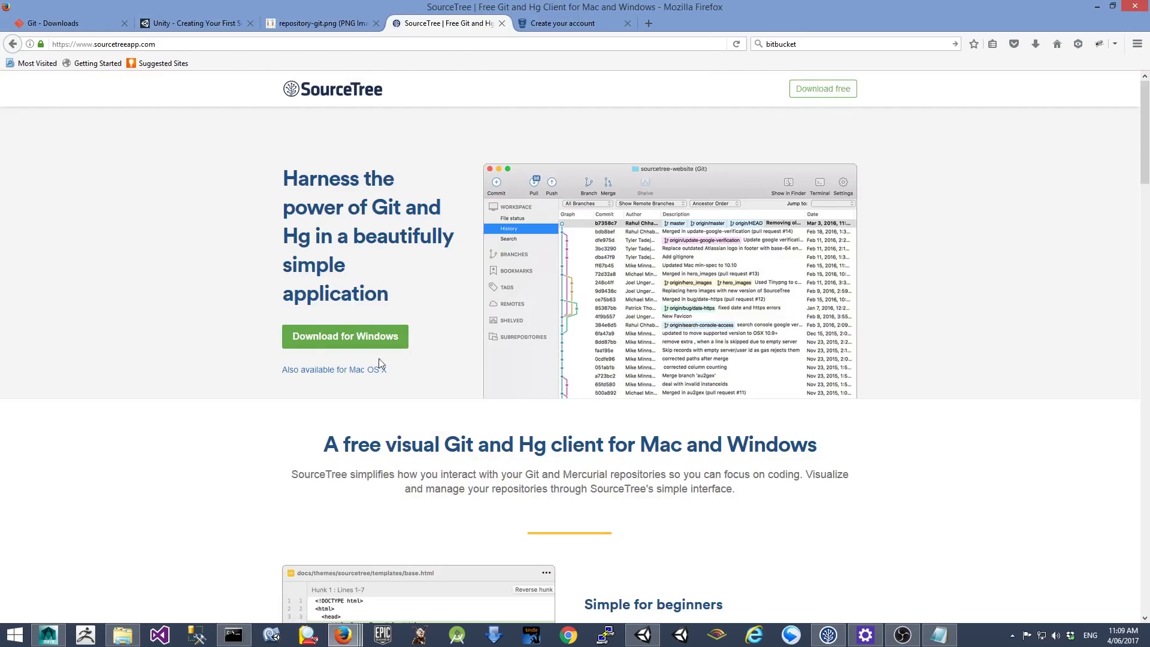
{"action": "left_click", "coordinate": [565, 24]}
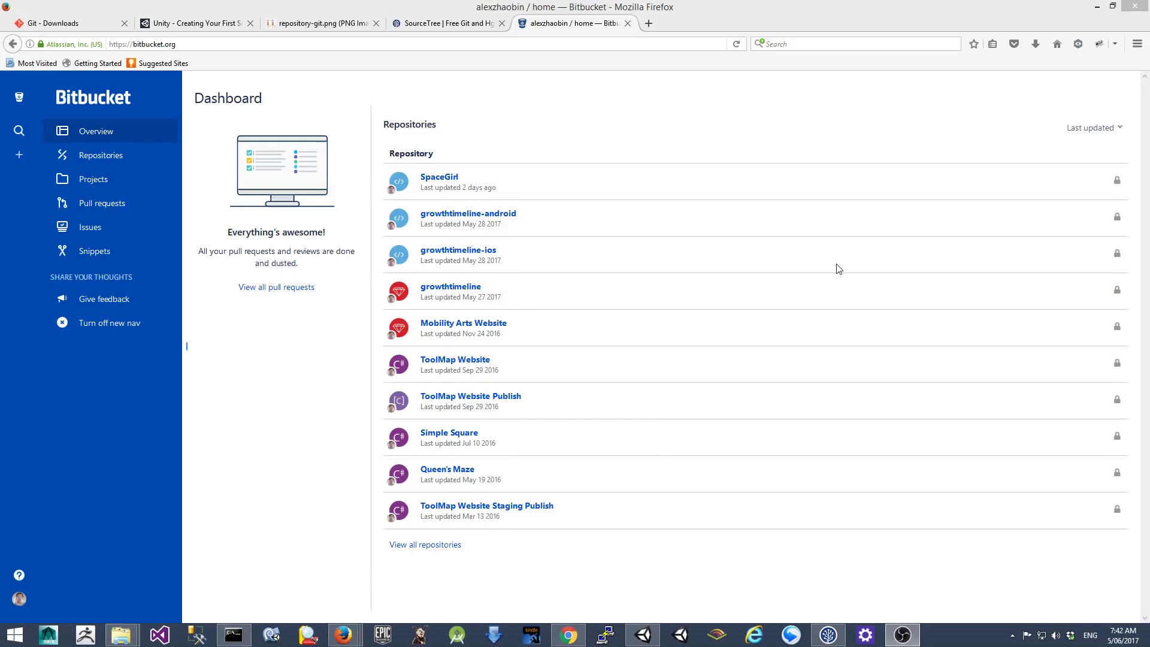
Create the FighterSpaceship Bitbucket repository and display its existing-project setup steps.
{"action": "left_click", "coordinate": [20, 156]}
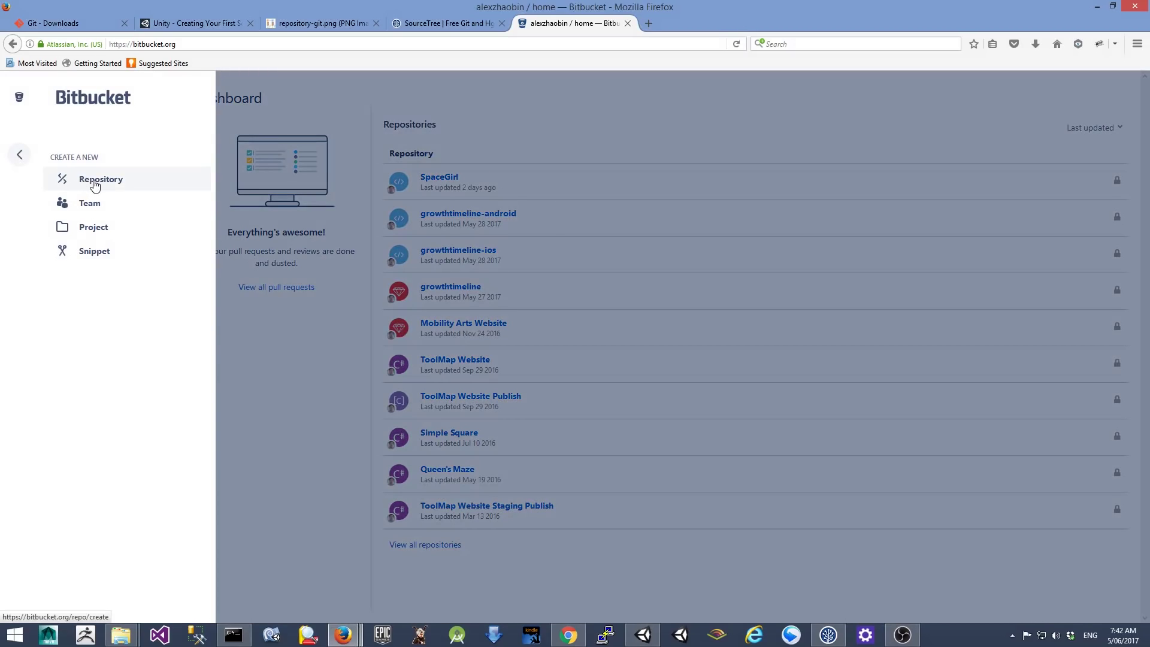
{"action": "left_click", "coordinate": [93, 184]}
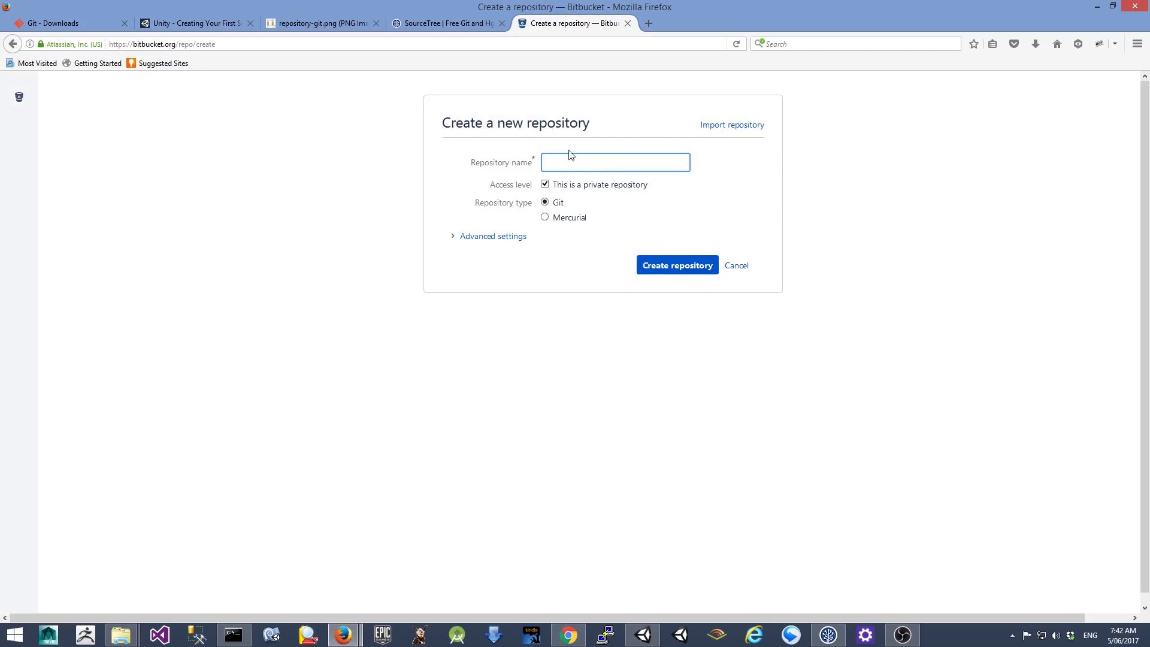
{"action": "left_click", "coordinate": [586, 169]}
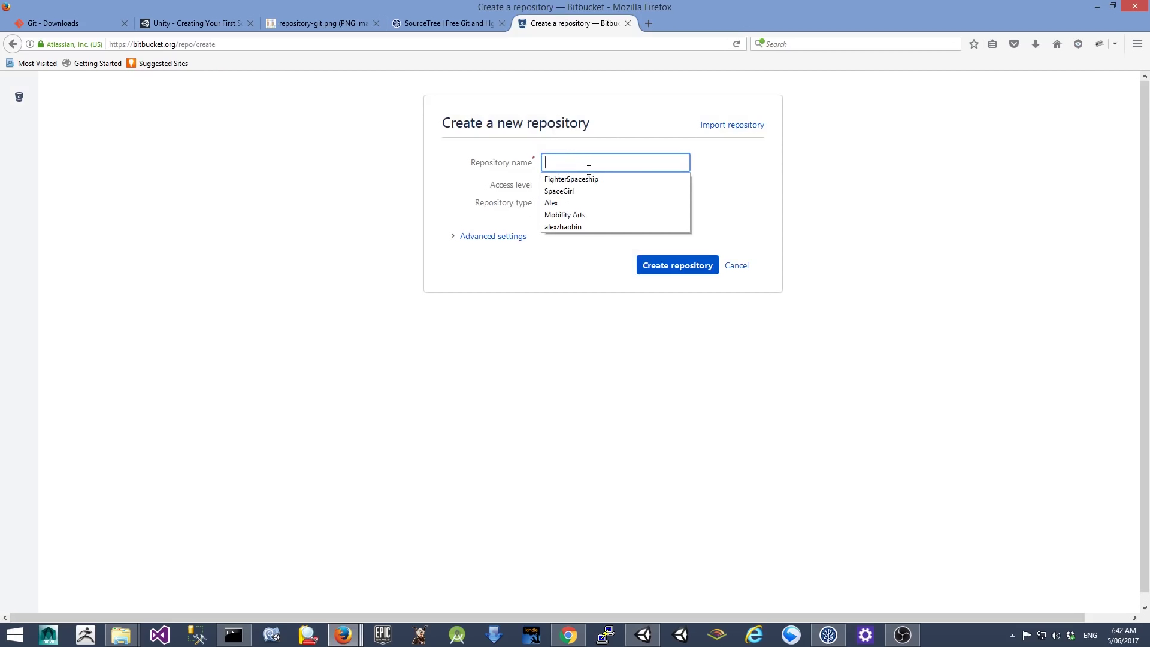
{"action": "left_click", "coordinate": [595, 180]}
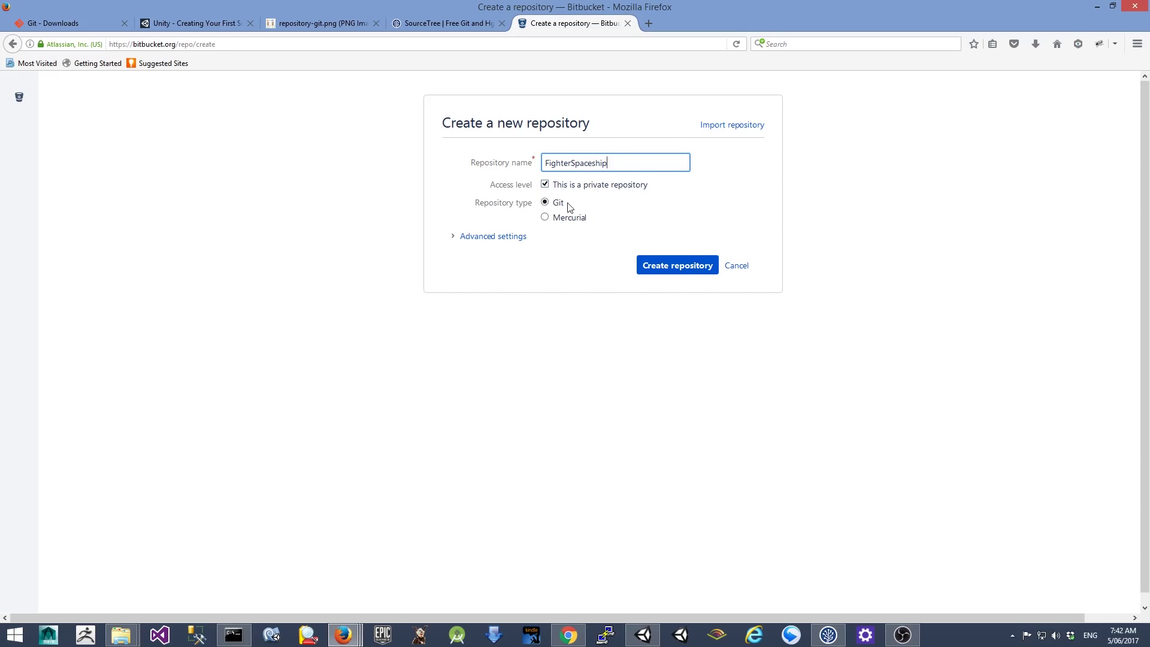
{"action": "left_click", "coordinate": [694, 265]}
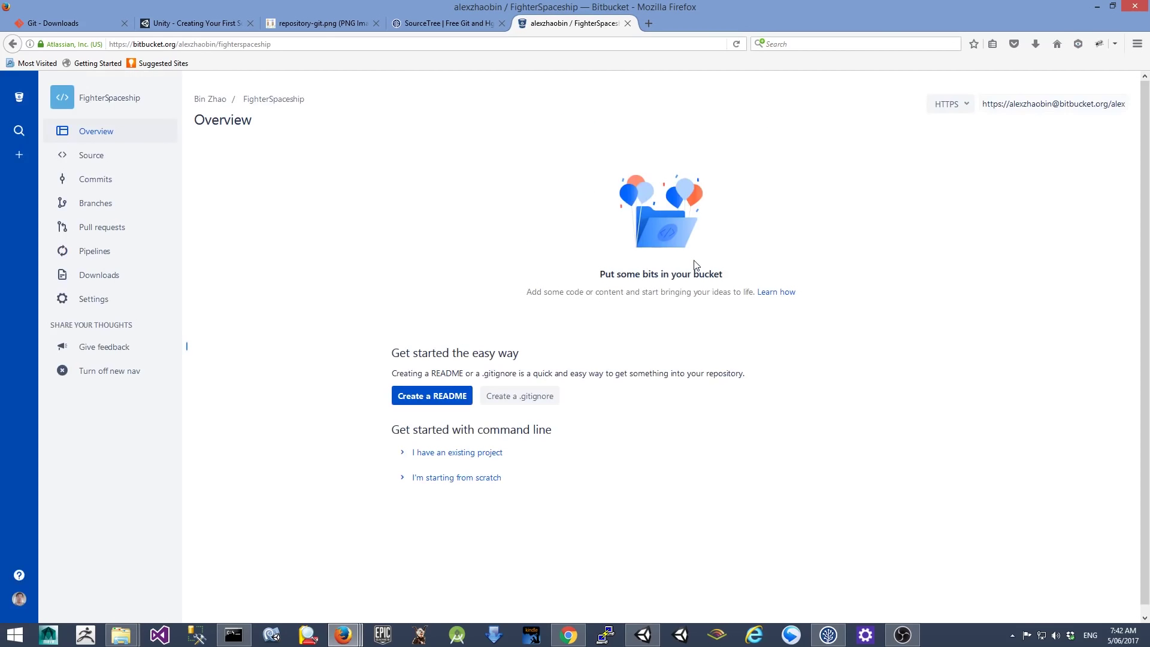
{"action": "left_click", "coordinate": [403, 453]}
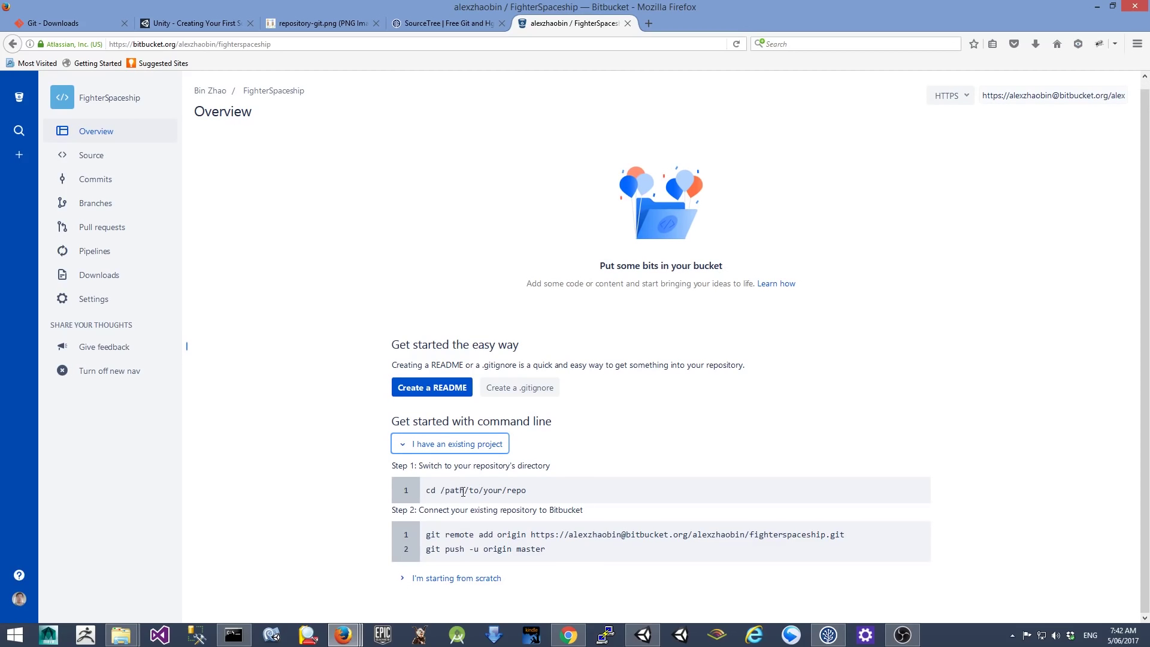
{"action": "left_click", "coordinate": [236, 634]}
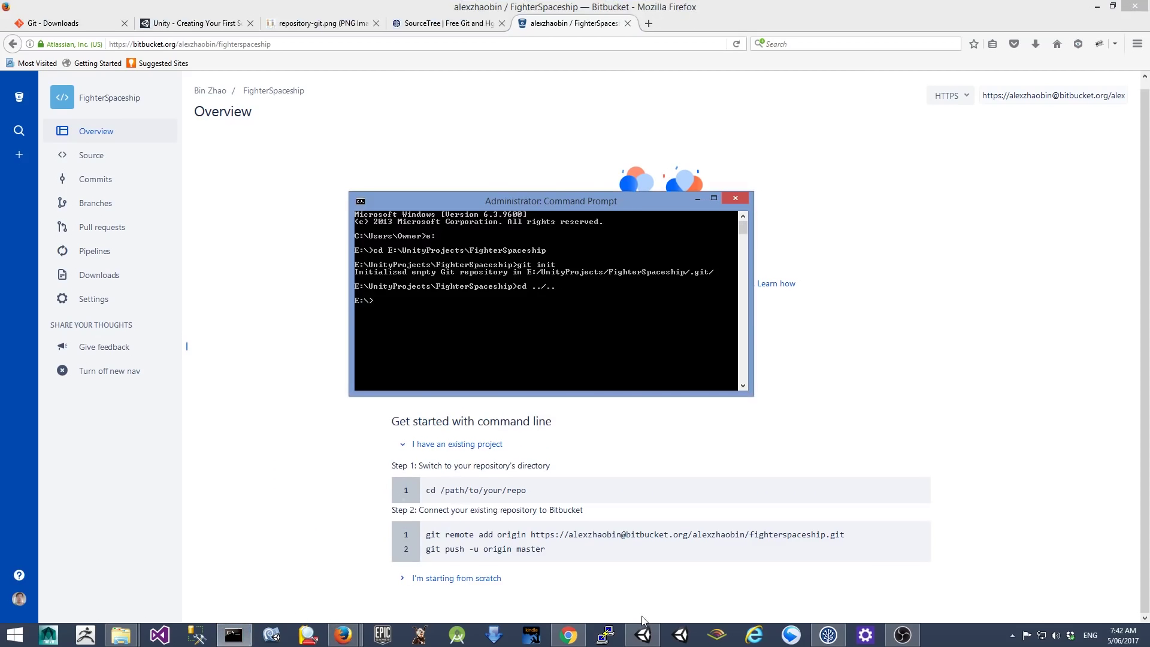
Open the FighterSpaceship project folder in Explorer from Unity's Assets and copy its path.
{"action": "left_click", "coordinate": [643, 635]}
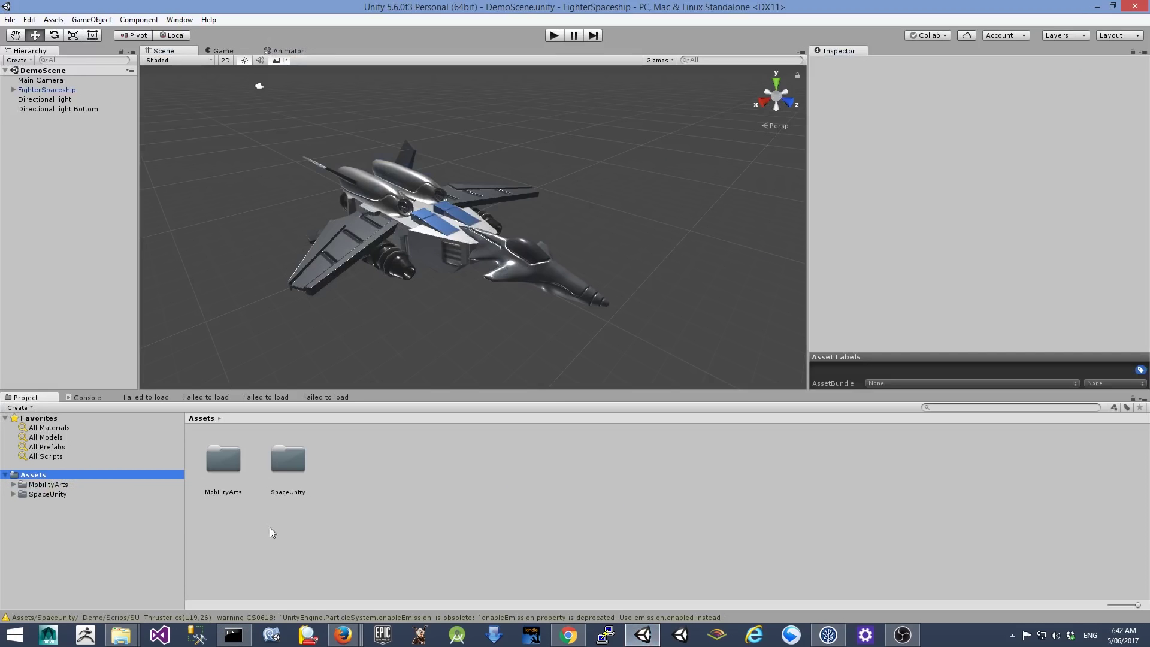
{"action": "right_click", "coordinate": [48, 481]}
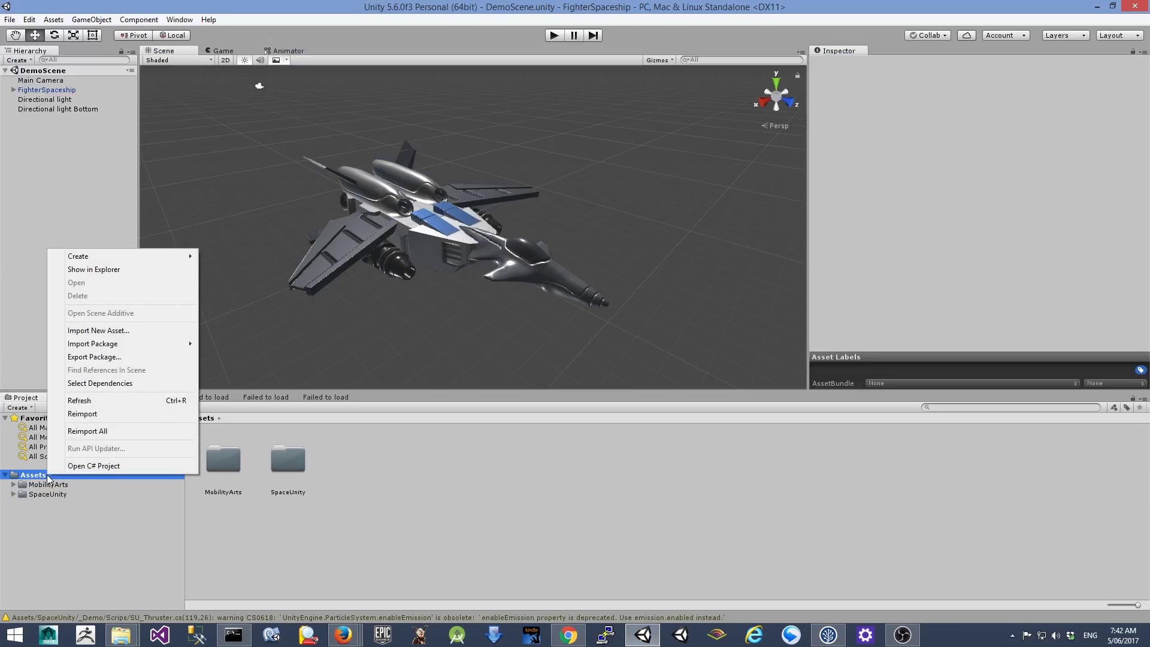
{"action": "left_click", "coordinate": [121, 271]}
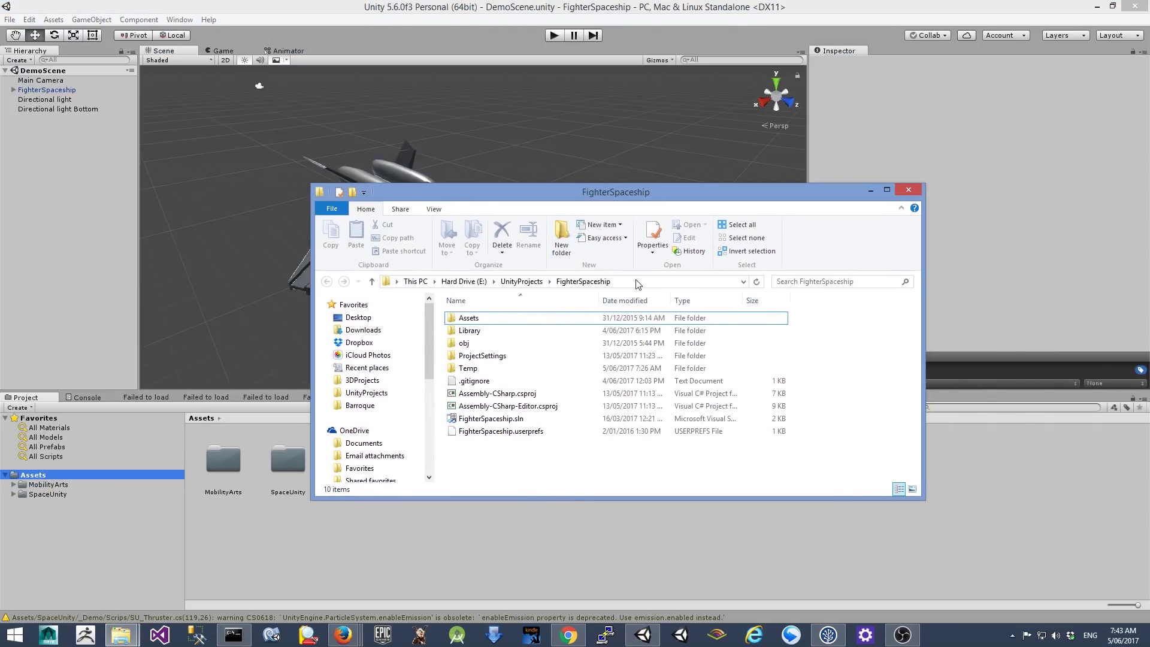
{"action": "left_click", "coordinate": [636, 280]}
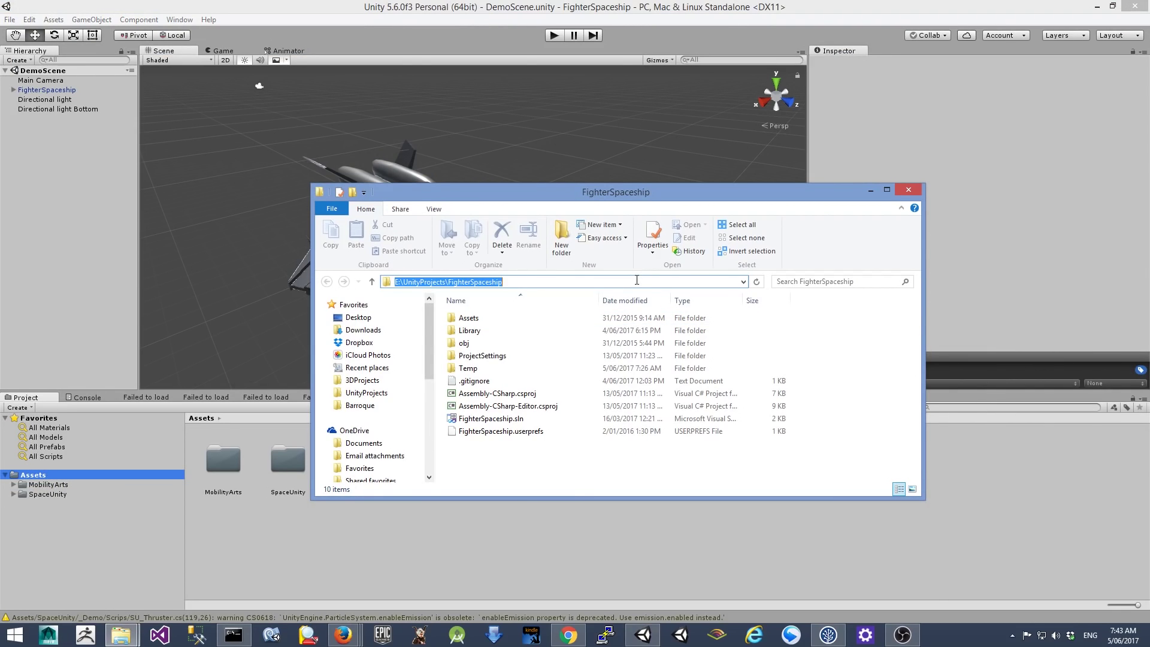
Change the command prompt's directory to the pasted FighterSpaceship project folder.
{"action": "left_click", "coordinate": [233, 635]}
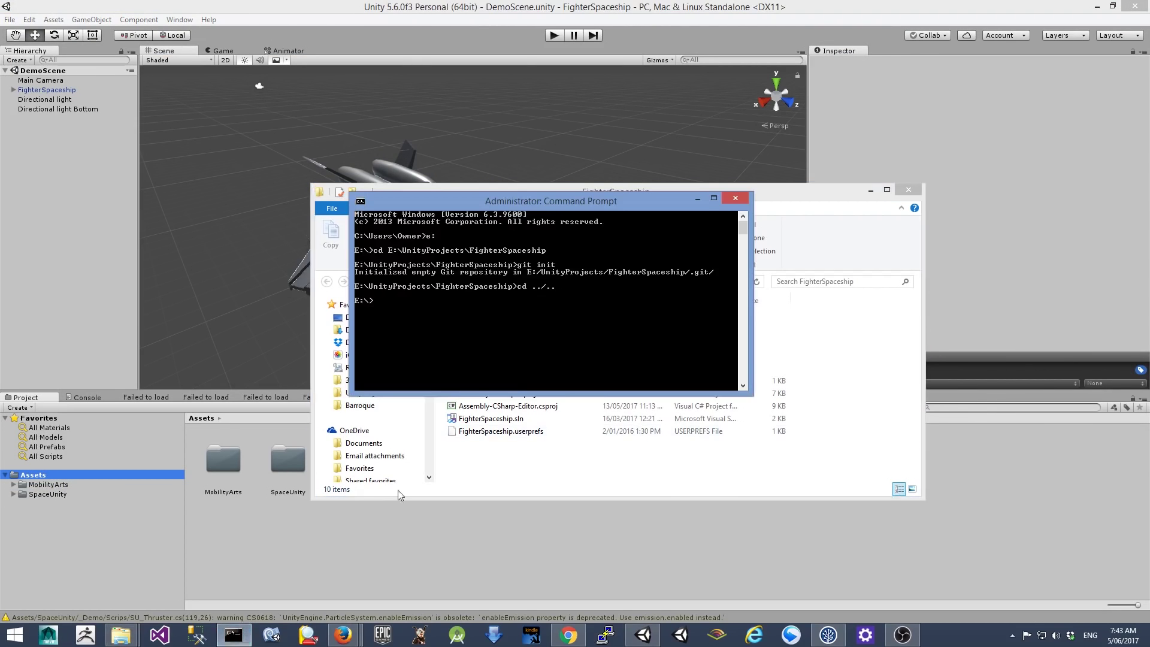
{"action": "type", "text": "cd"}
{"action": "right_click", "coordinate": [531, 297]}
{"action": "left_click", "coordinate": [568, 327]}
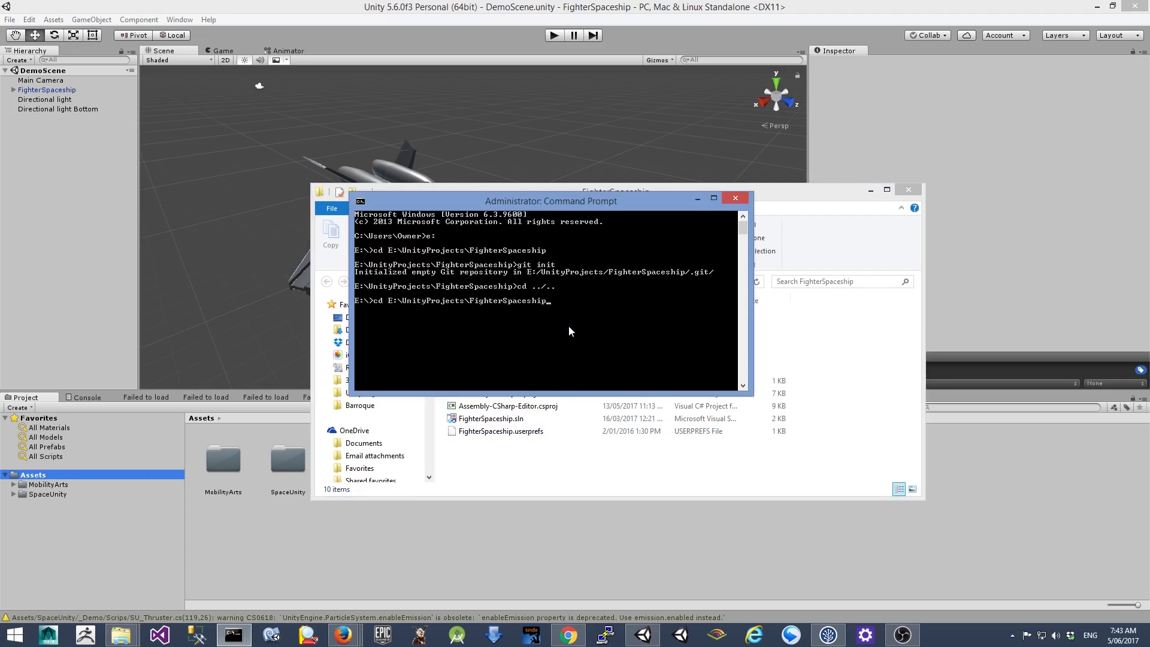
{"action": "key", "text": "Return"}
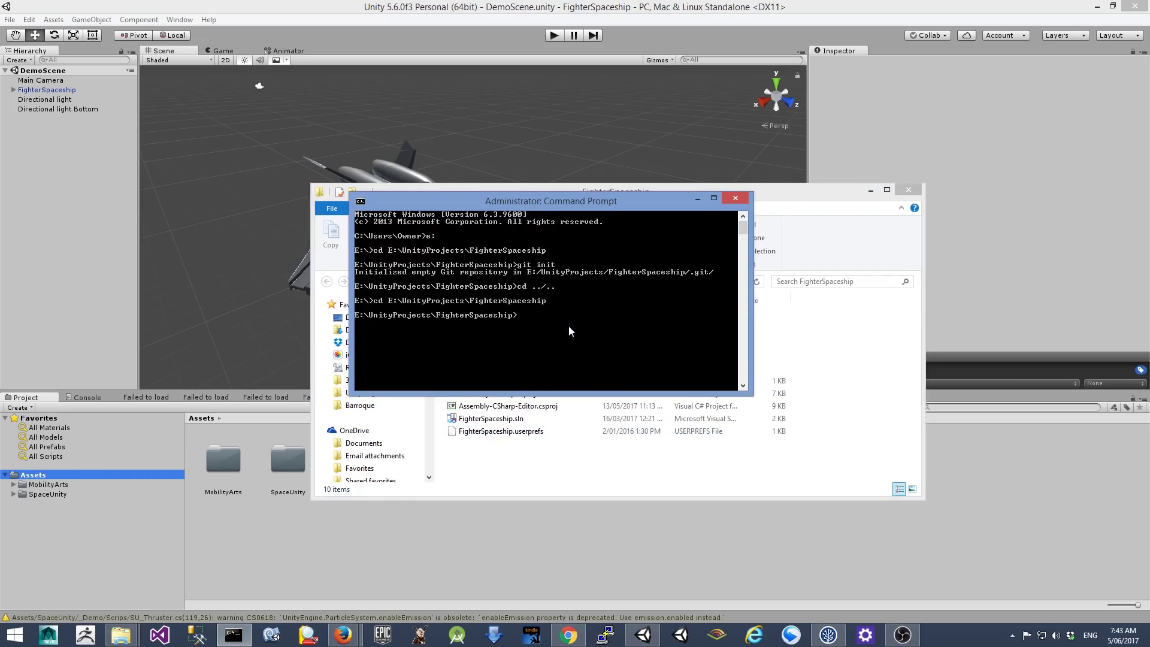
{"action": "type", "text": "git init"}
Run git init there and arrange windows to show the new .git folder.
{"action": "key", "text": "Return"}
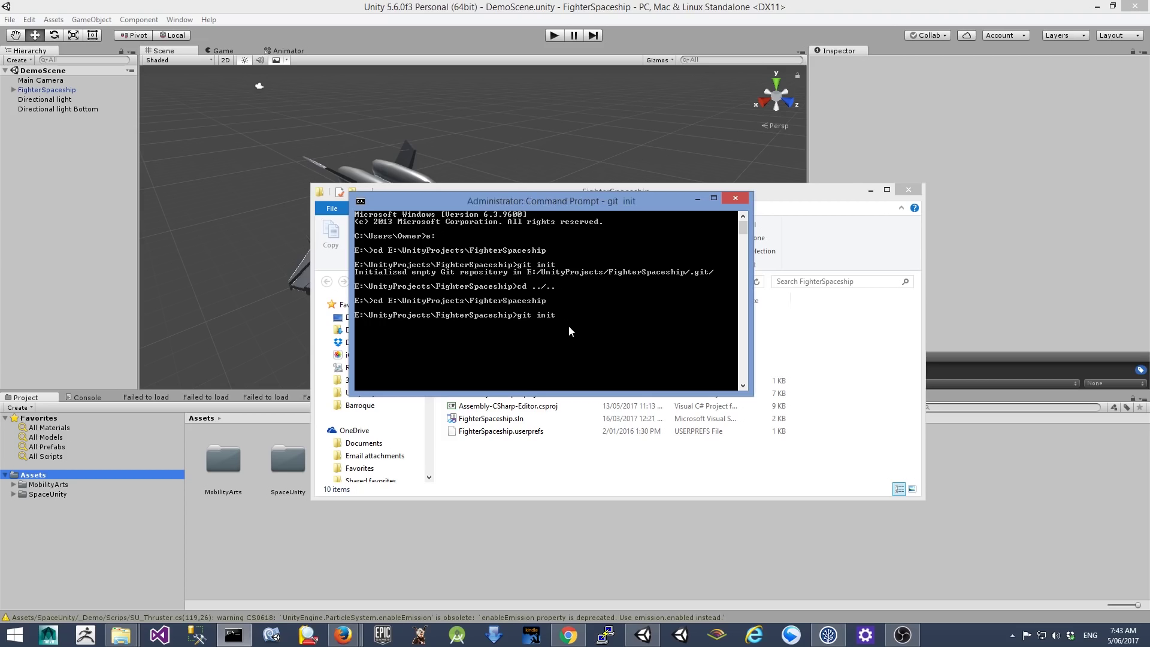
{"action": "left_click_drag", "start_coordinate": [593, 203], "coordinate": [689, 98]}
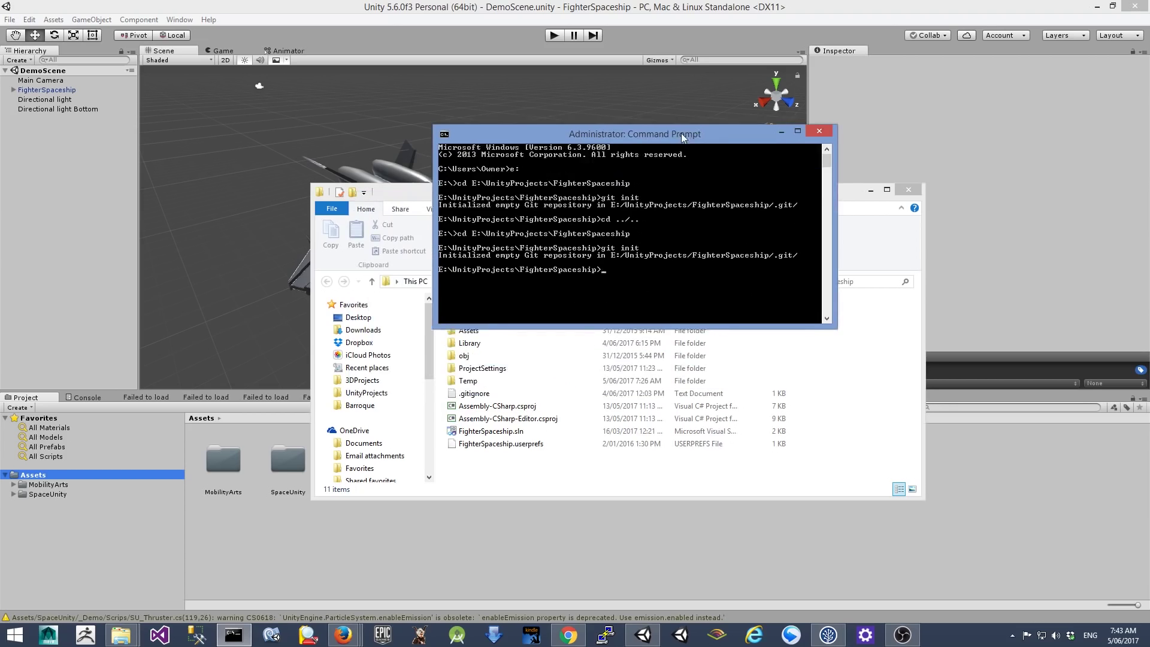
{"action": "left_click_drag", "start_coordinate": [399, 197], "coordinate": [354, 267]}
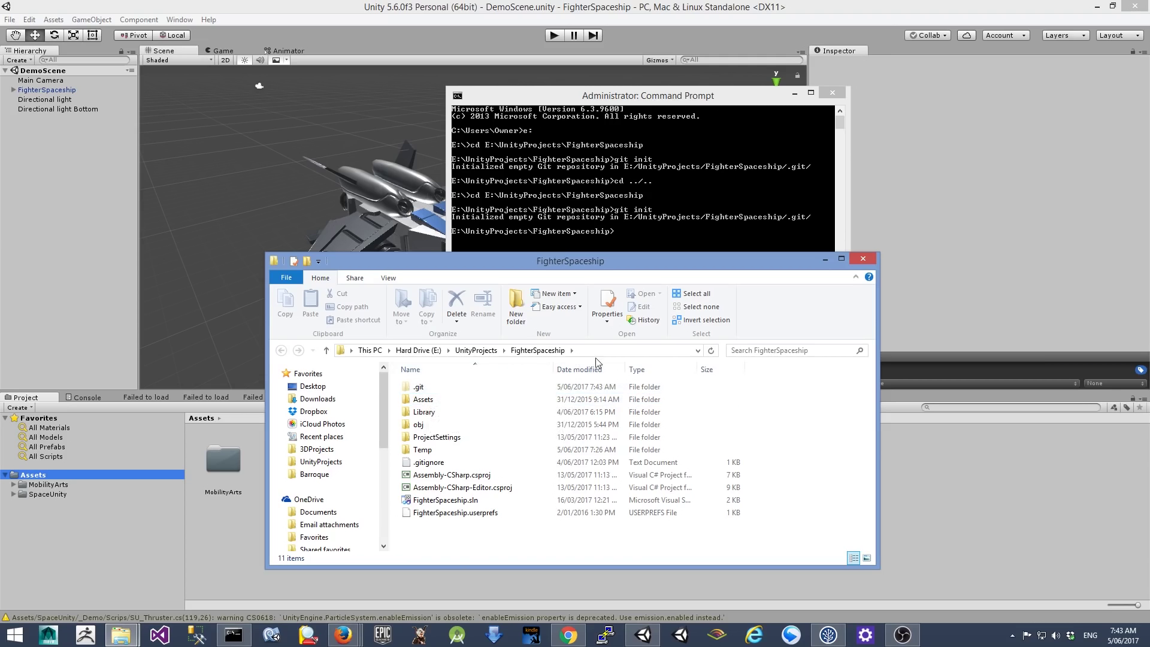
{"action": "mouse_move", "coordinate": [342, 636]}
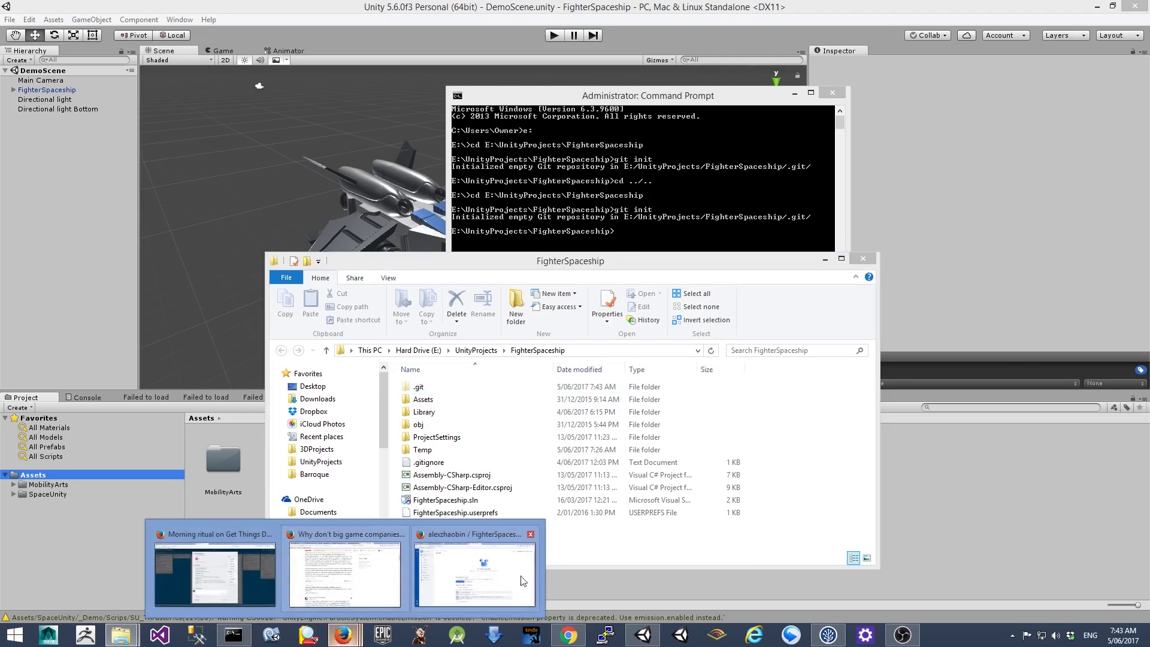
Copy Bitbucket's 'git remote add origin' command and run it in the command prompt.
{"action": "left_click", "coordinate": [490, 584]}
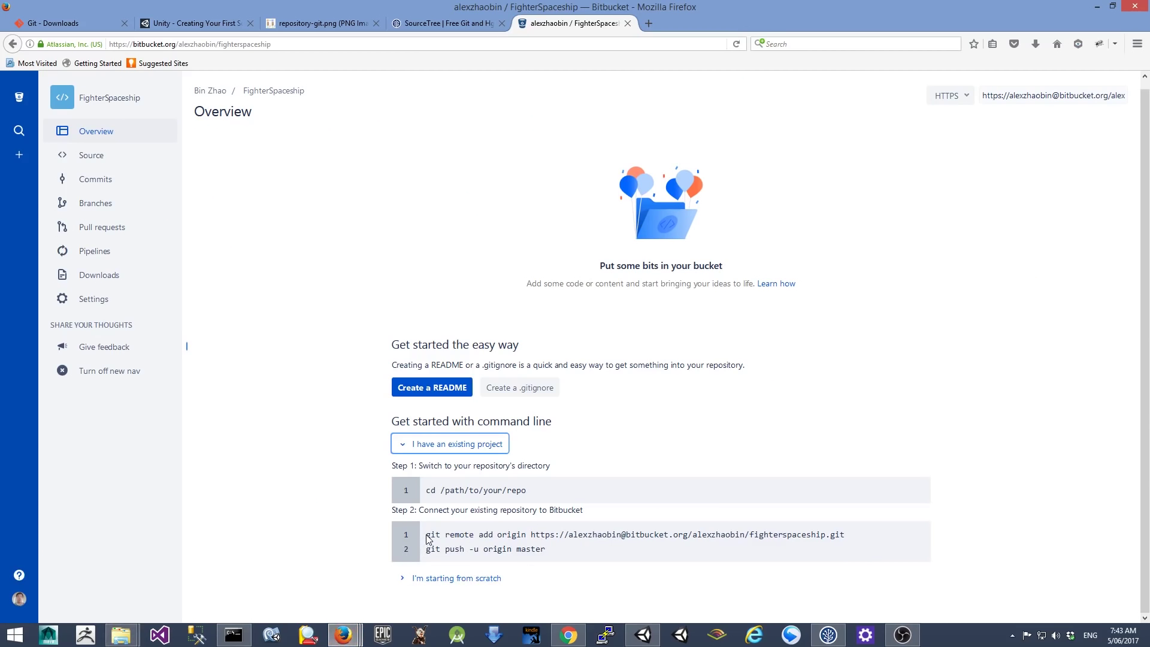
{"action": "mouse_move", "coordinate": [426, 534]}
{"action": "left_mouse_down"}
{"action": "mouse_move", "coordinate": [675, 546]}
{"action": "mouse_move", "coordinate": [857, 530]}
{"action": "left_mouse_up"}
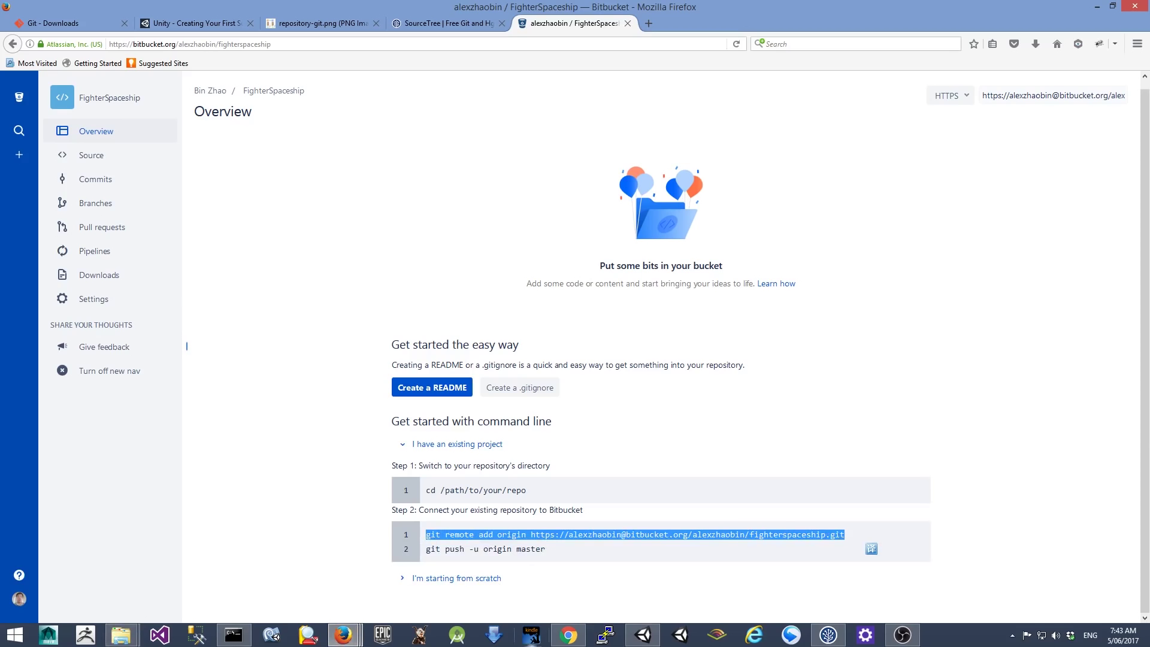
{"action": "left_click", "coordinate": [233, 635]}
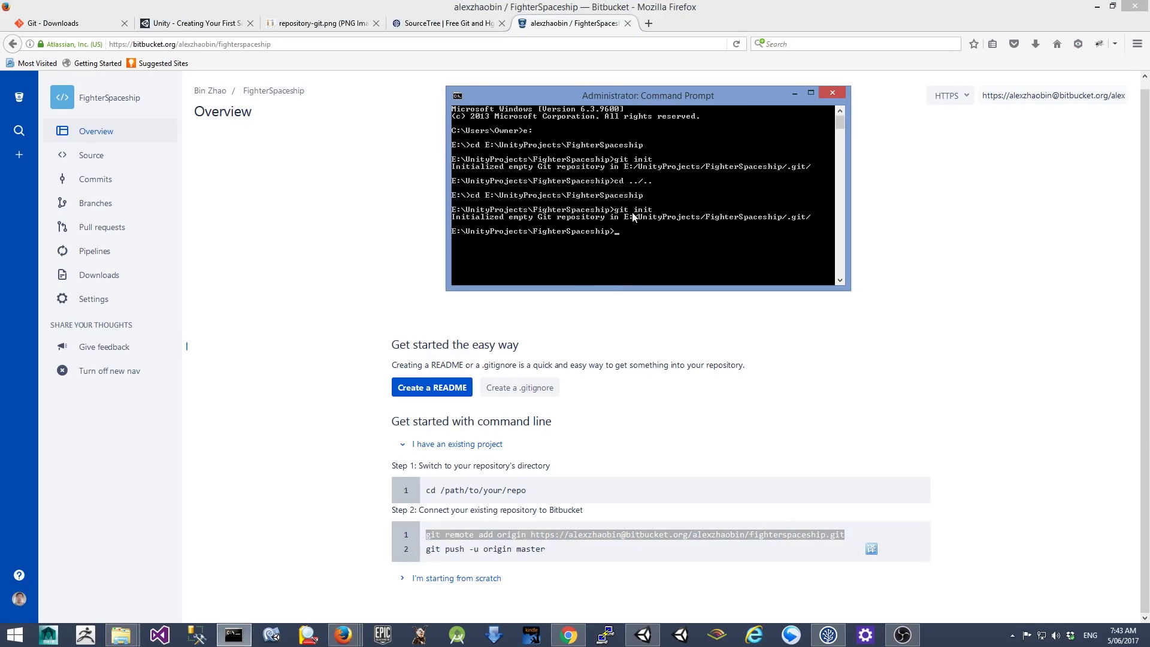
{"action": "right_click", "coordinate": [634, 212]}
{"action": "left_click", "coordinate": [661, 235]}
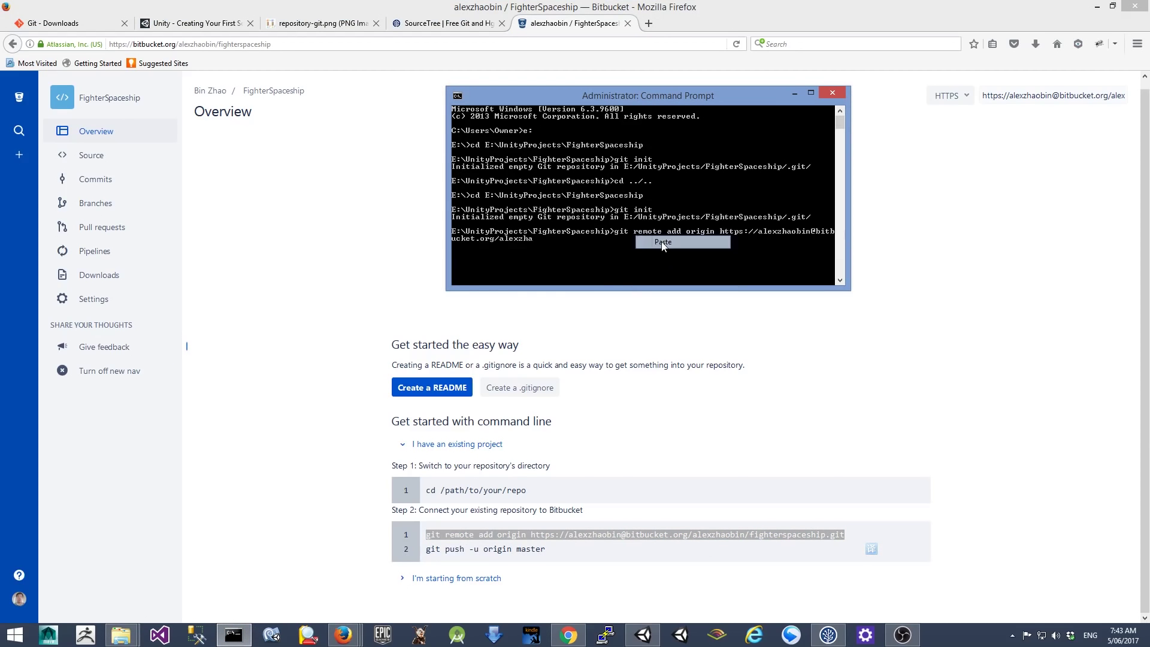
{"action": "key", "text": "Return"}
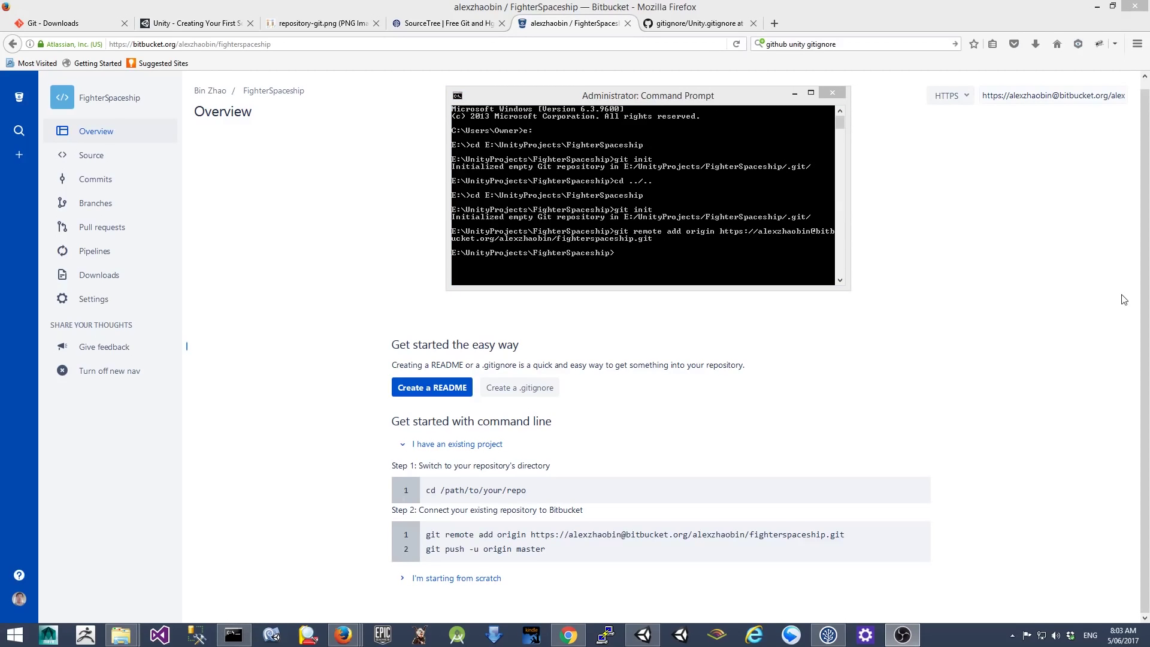
Add E:\UnityProjects\FighterSpaceship to SourceTree as an existing working copy.
{"action": "left_click", "coordinate": [829, 636]}
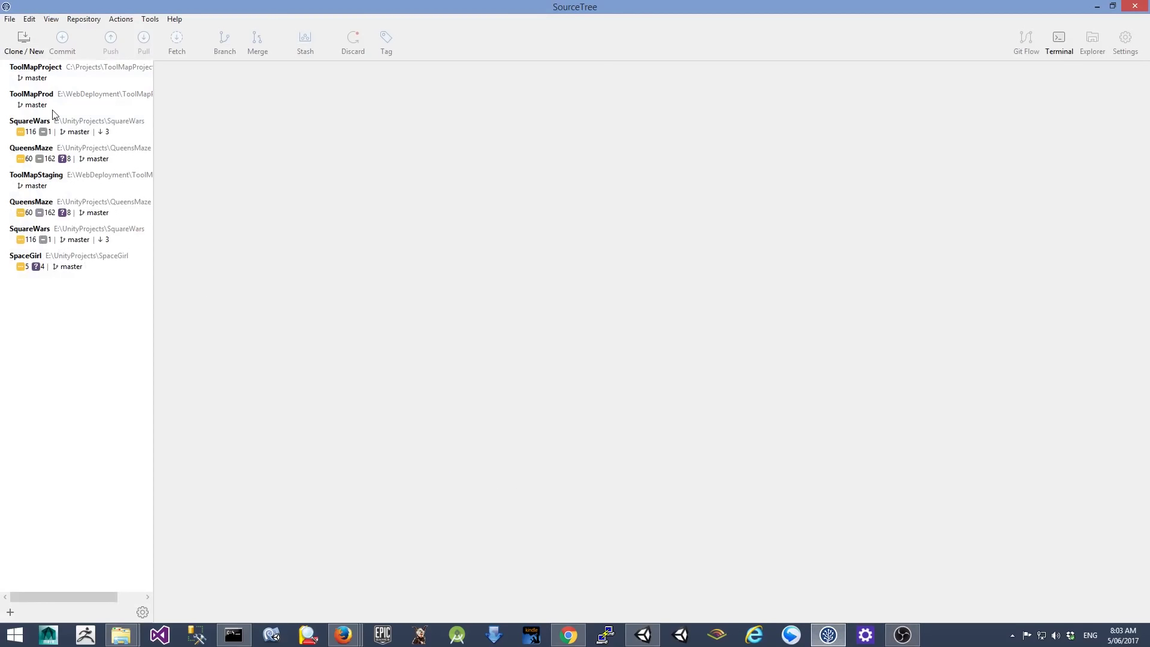
{"action": "left_click", "coordinate": [28, 51]}
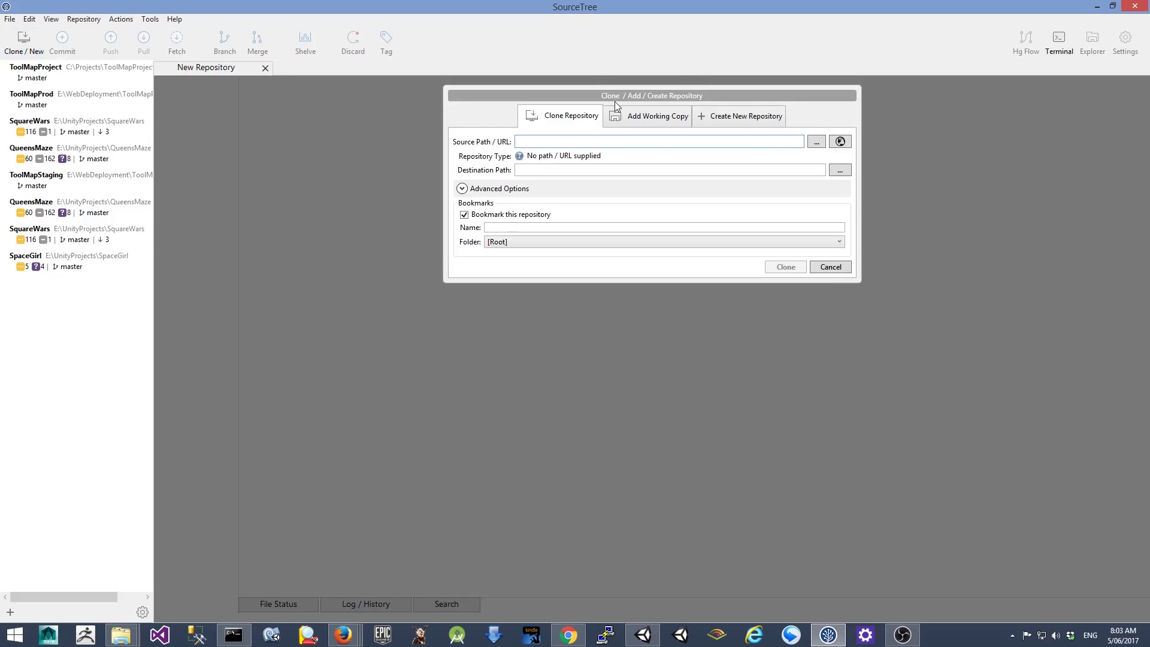
{"action": "left_click", "coordinate": [661, 122]}
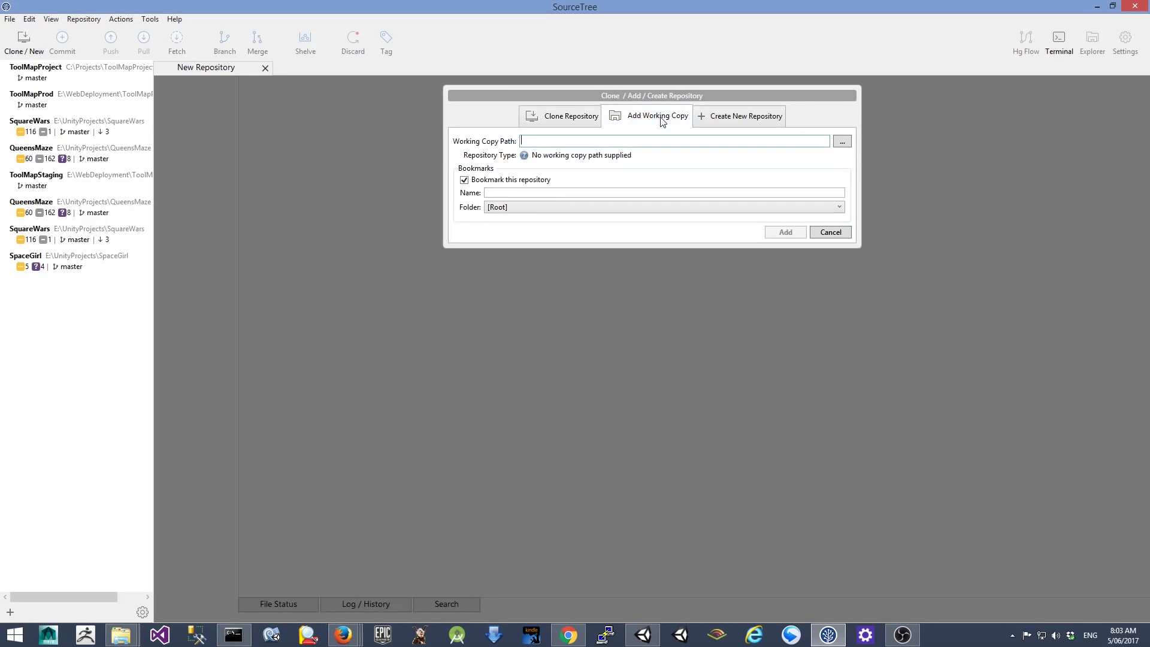
{"action": "left_click", "coordinate": [842, 143]}
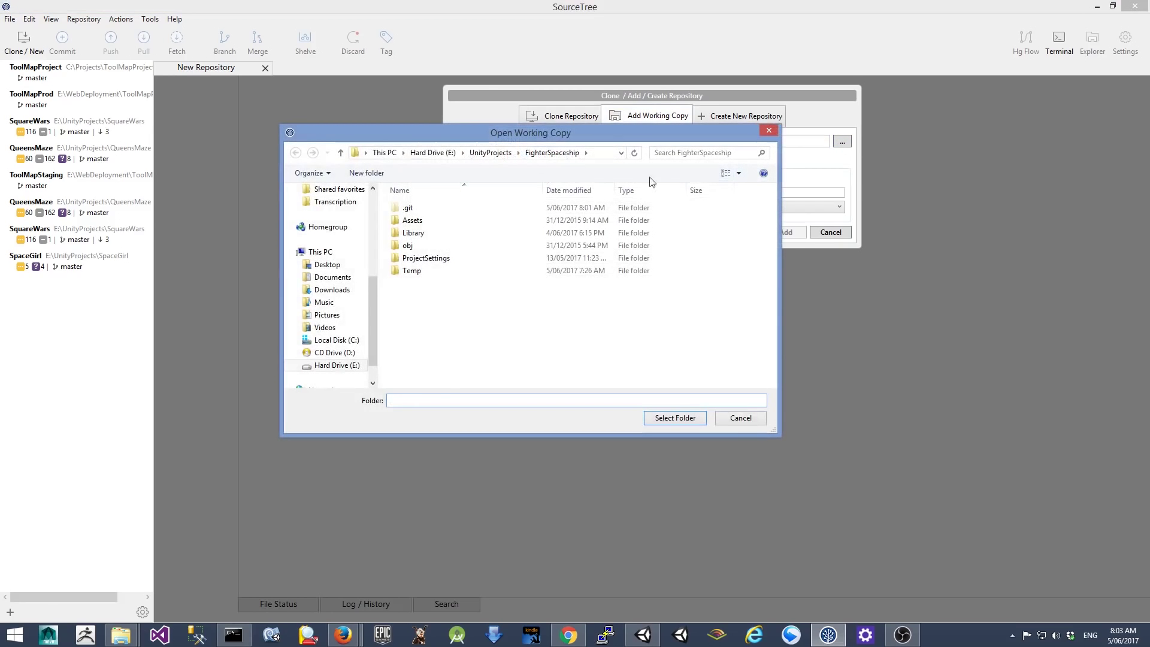
{"action": "left_click", "coordinate": [500, 153]}
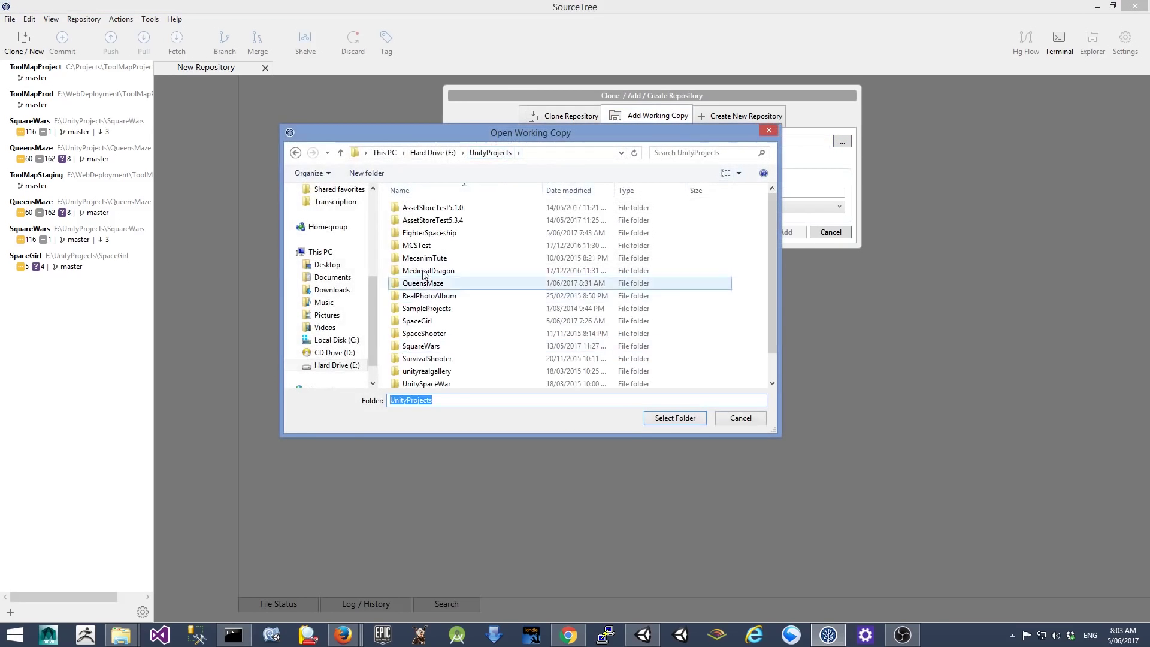
{"action": "left_click", "coordinate": [431, 232]}
{"action": "left_click", "coordinate": [692, 420]}
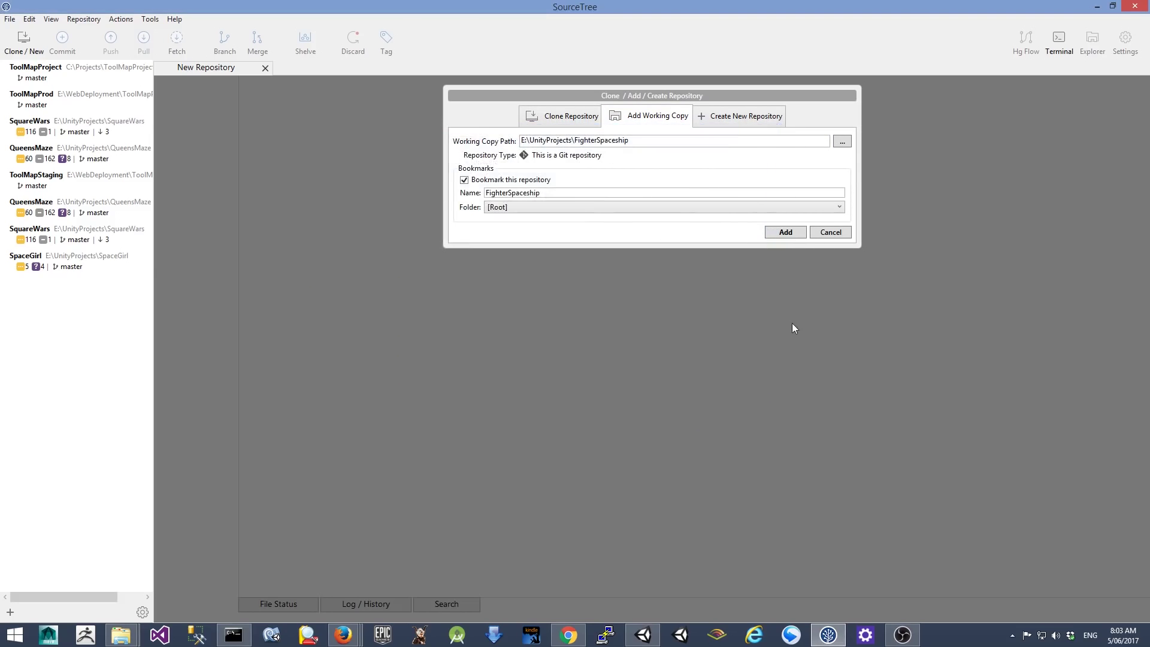
{"action": "left_click", "coordinate": [785, 231]}
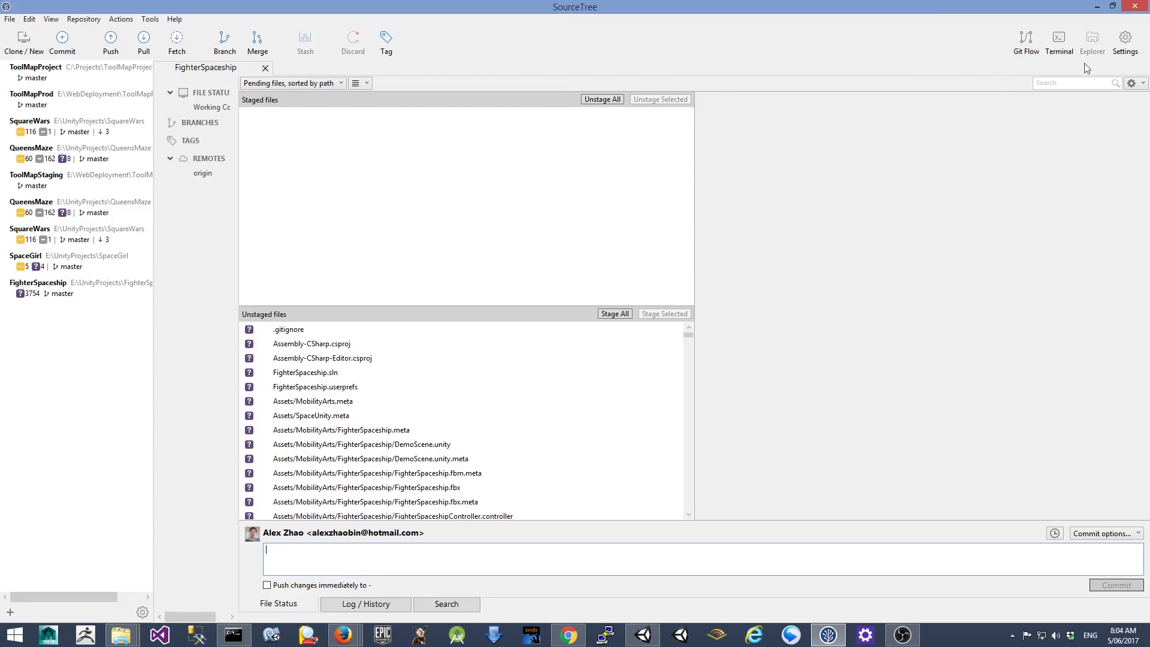
Edit the repository-specific ignore list from SourceTree's Advanced repository settings.
{"action": "left_click", "coordinate": [1123, 43]}
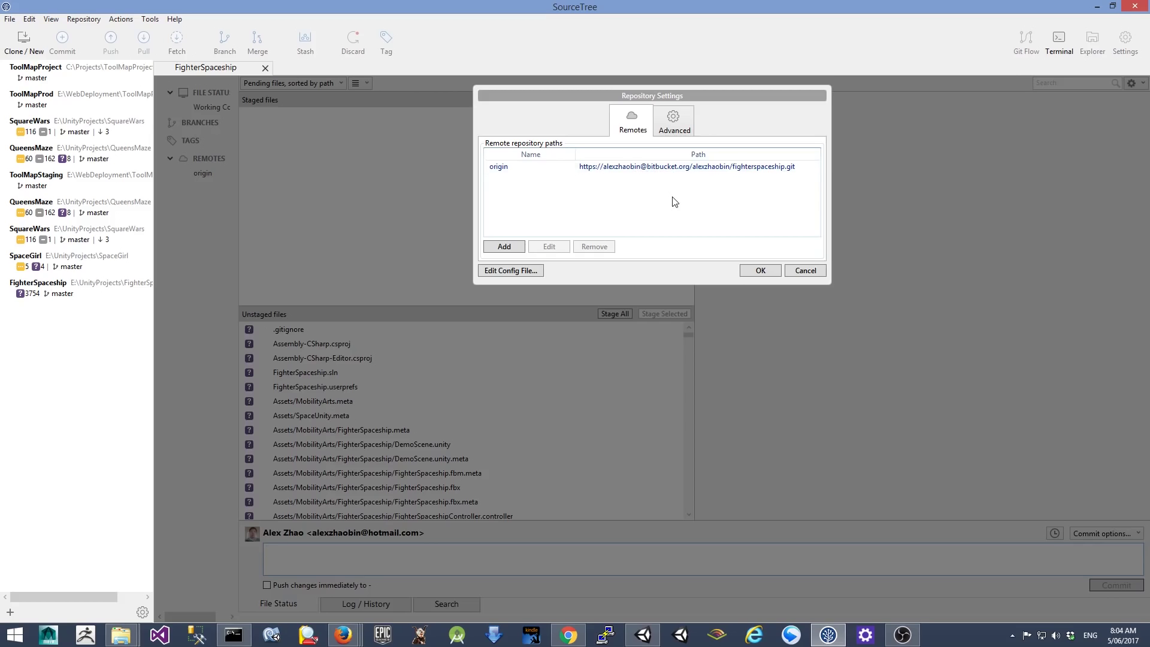
{"action": "left_click", "coordinate": [679, 125]}
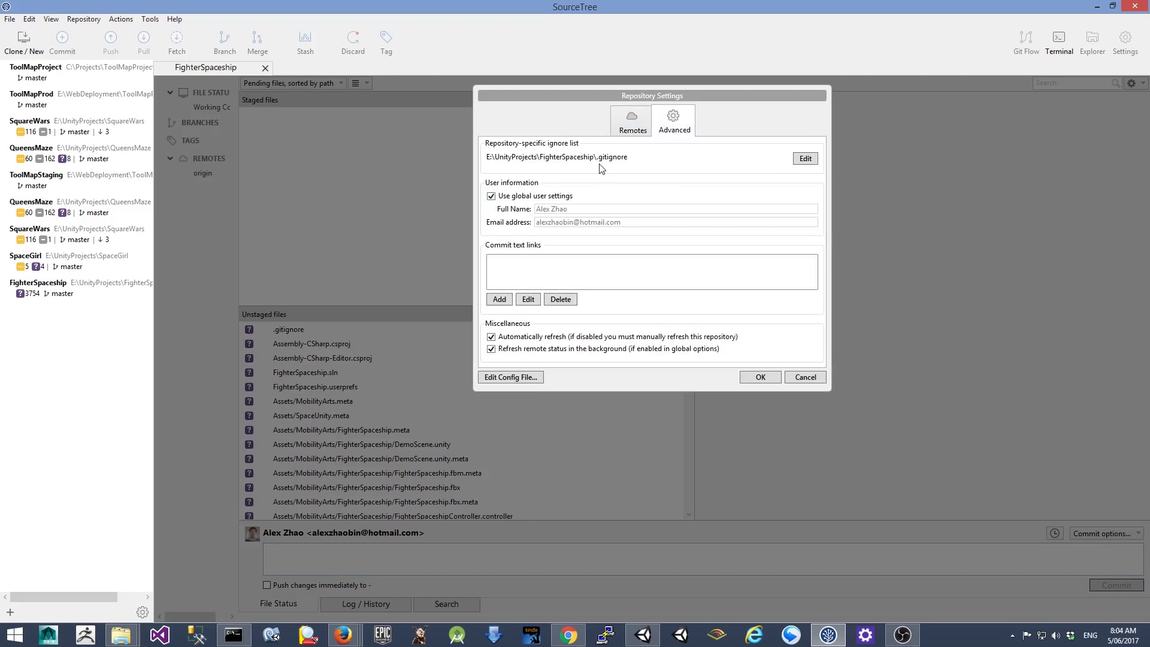
{"action": "left_click", "coordinate": [806, 159]}
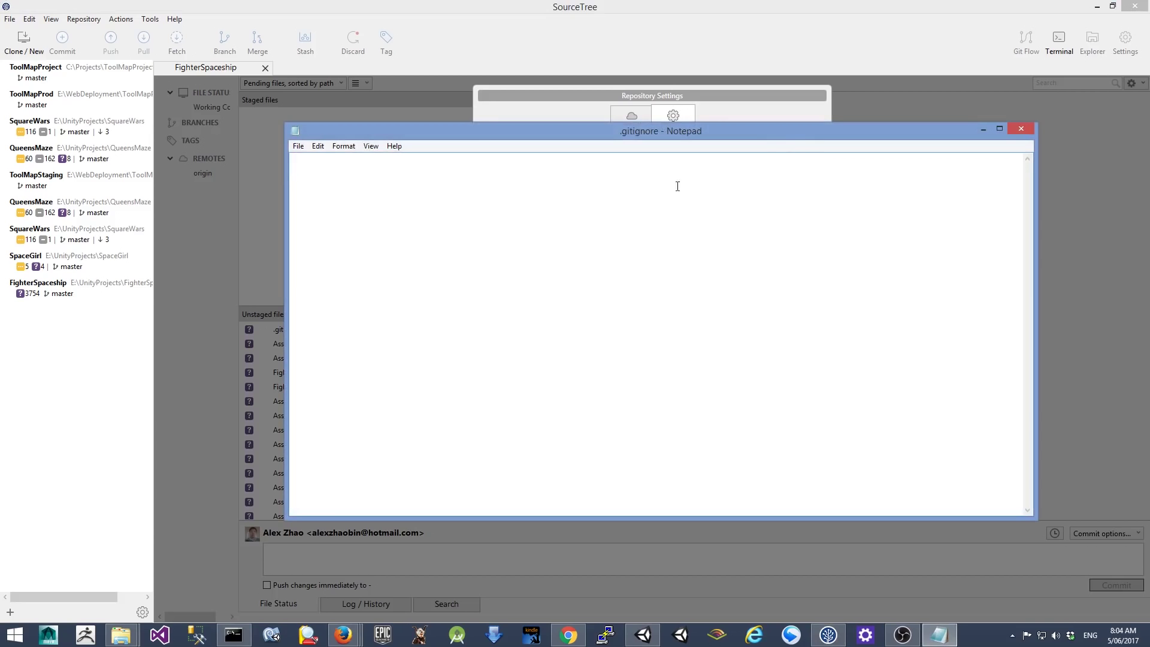
Paste GitHub's Unity.gitignore rules into the Notepad .gitignore, then check Unity's project folders.
{"action": "left_click", "coordinate": [343, 634]}
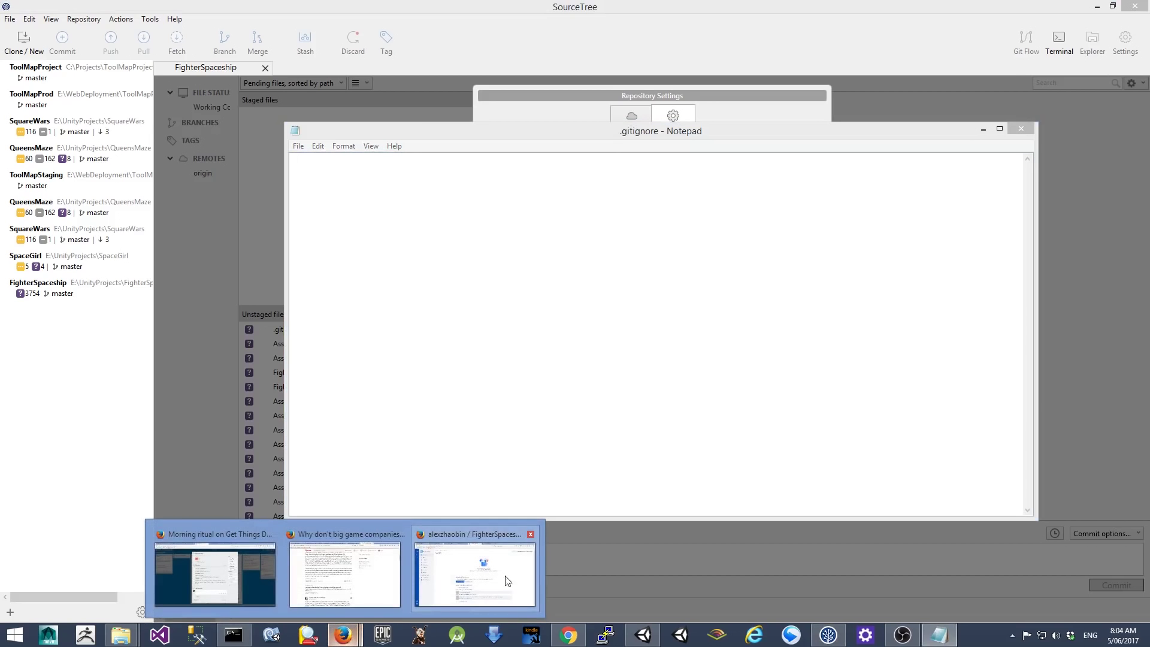
{"action": "left_click", "coordinate": [450, 575]}
{"action": "left_click", "coordinate": [737, 29]}
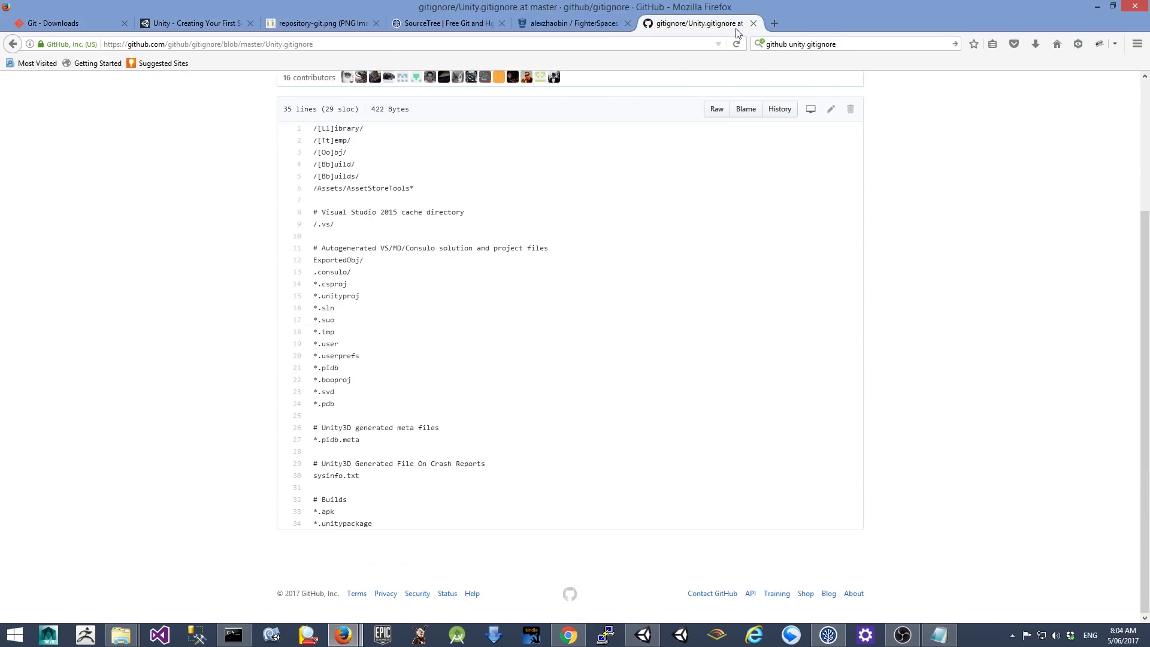
{"action": "scroll", "coordinate": [593, 288], "scroll_direction": "up", "scroll_amount": 3}
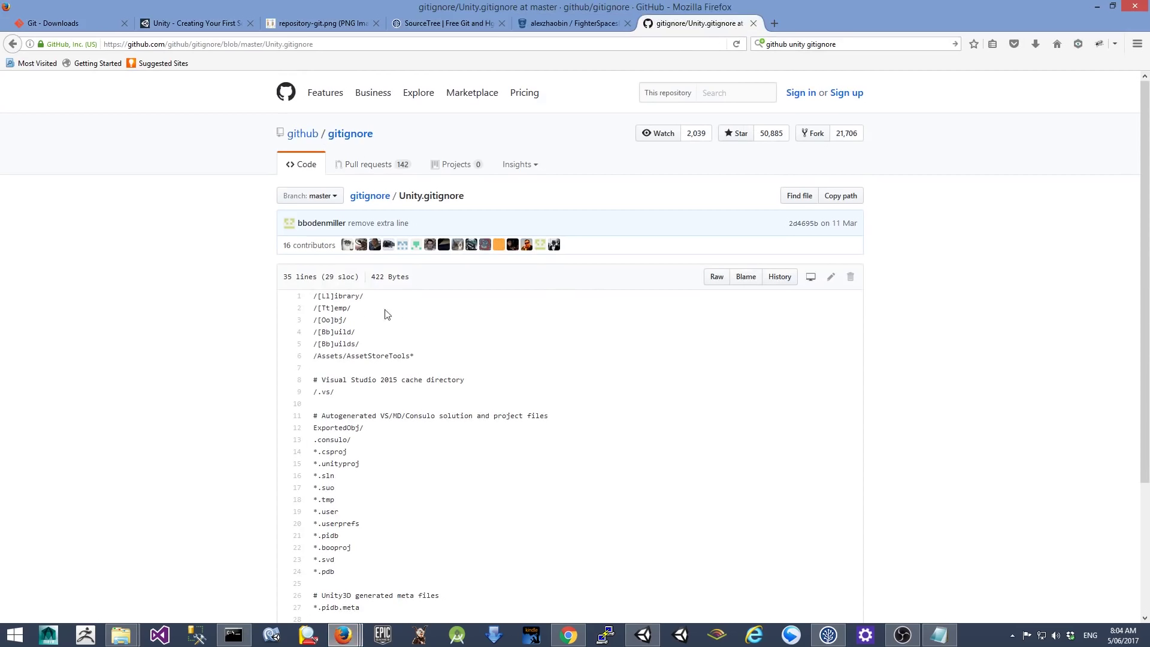
{"action": "mouse_move", "coordinate": [315, 295]}
{"action": "left_mouse_down"}
{"action": "mouse_move", "coordinate": [471, 558]}
{"action": "mouse_move", "coordinate": [413, 539]}
{"action": "left_mouse_up"}
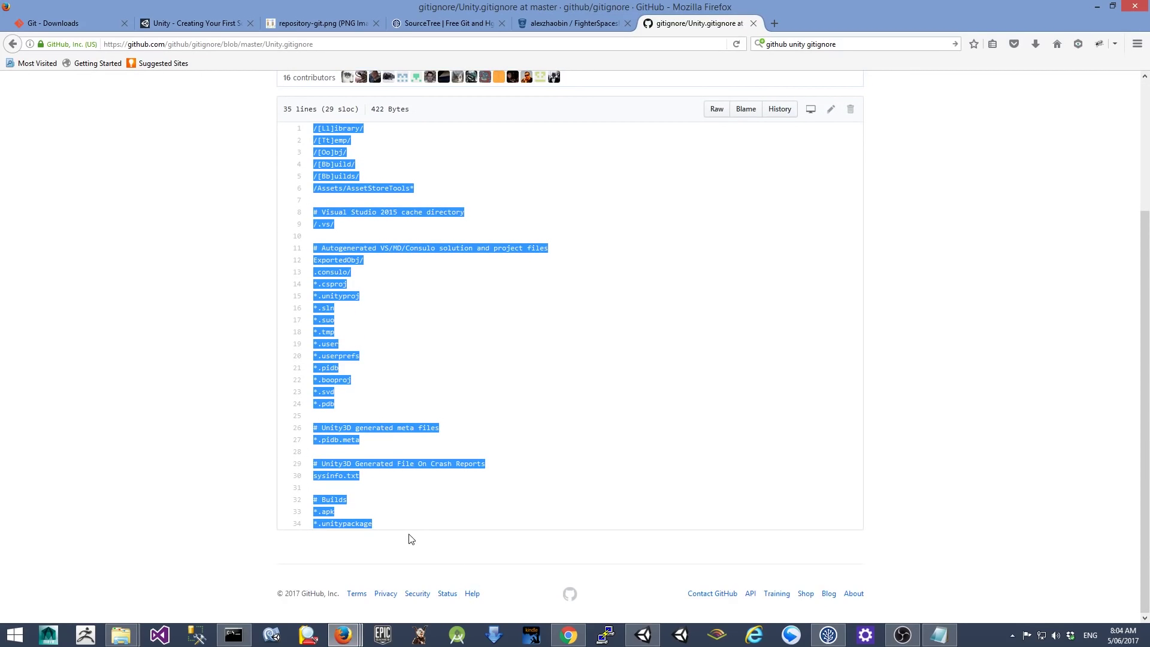
{"action": "left_click", "coordinate": [939, 635]}
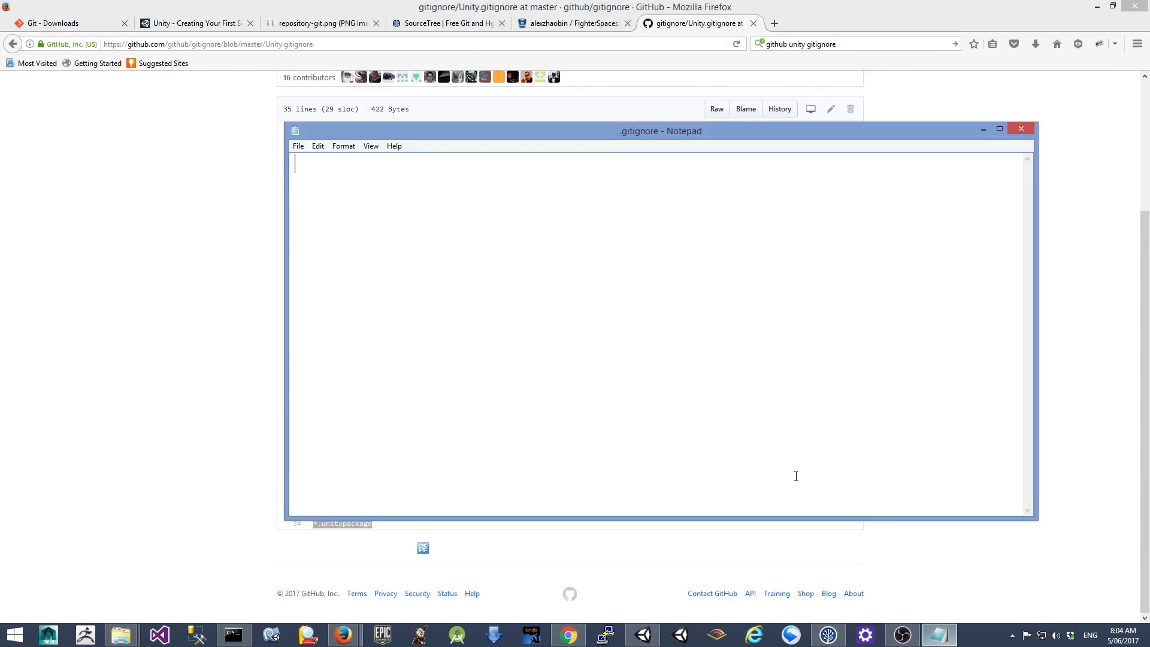
{"action": "key", "text": "ctrl+v"}
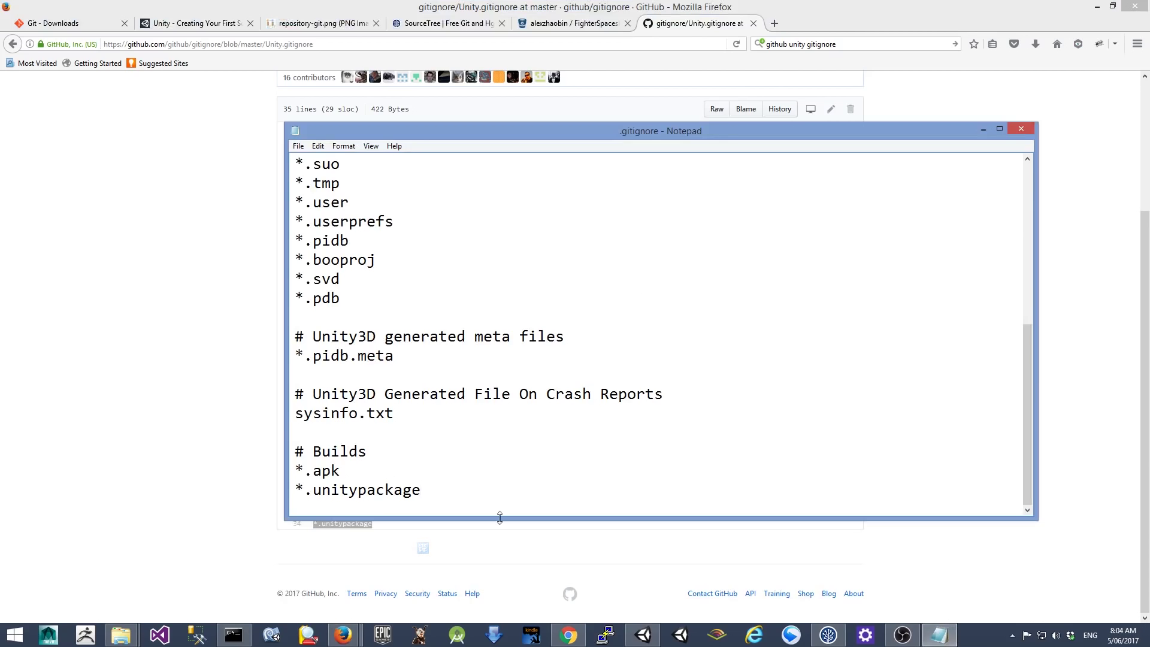
{"action": "left_click", "coordinate": [645, 636]}
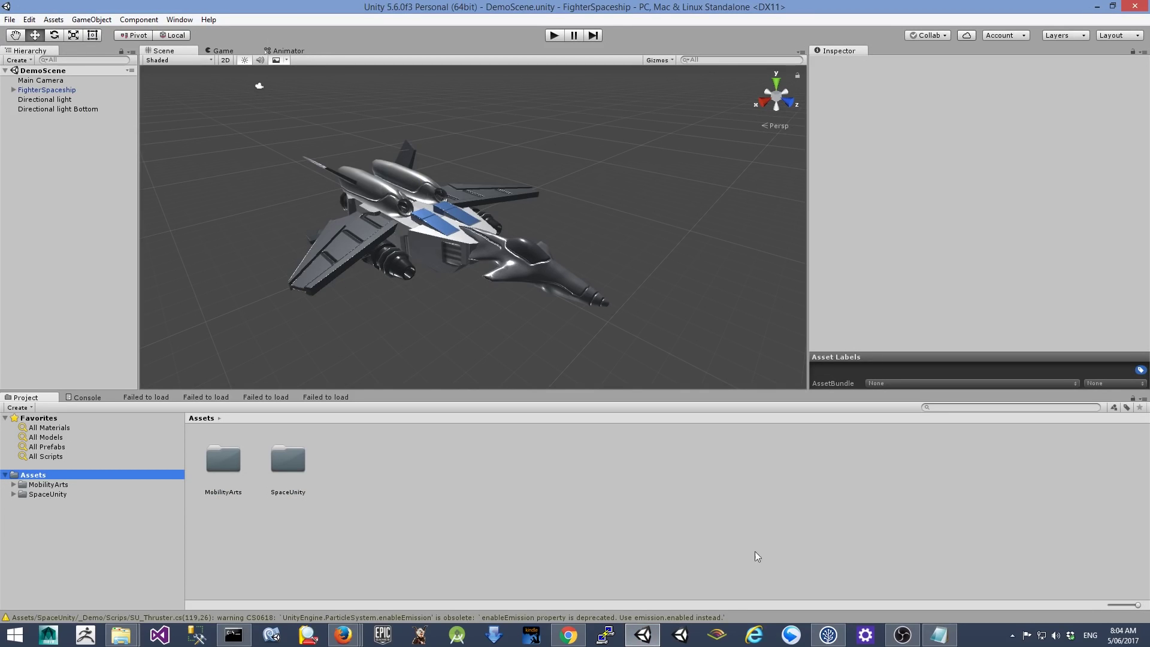
Append an /Assets/SpaceUnity rule after *.unitypackage and close Notepad.
{"action": "left_click", "coordinate": [943, 637]}
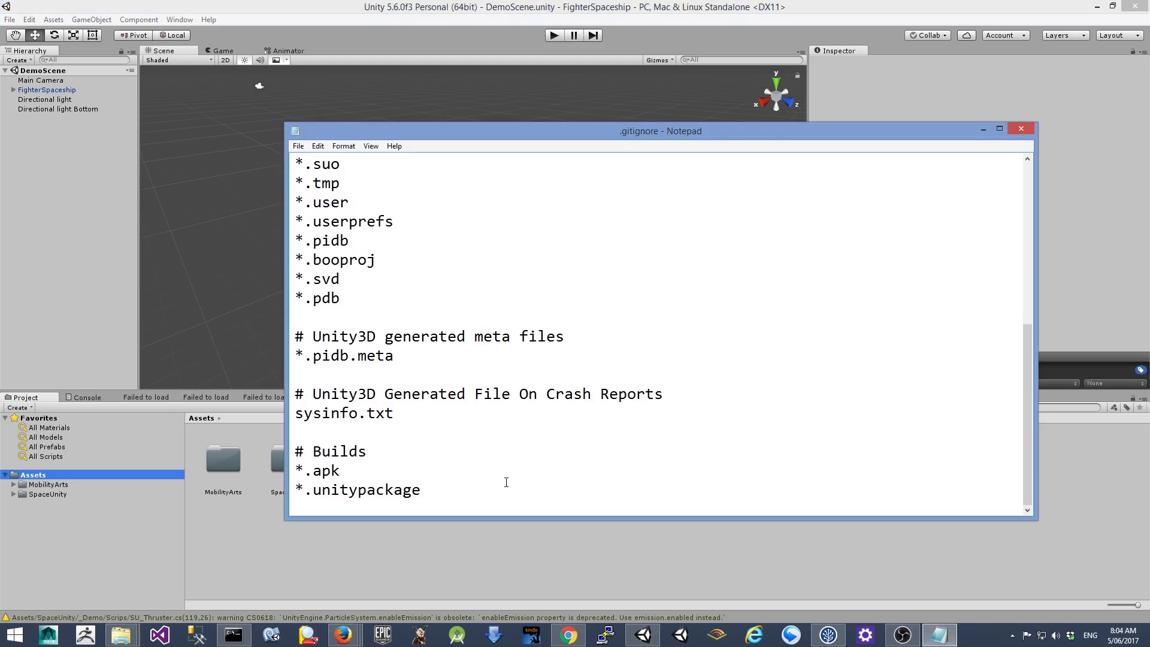
{"action": "key", "text": "Return"}
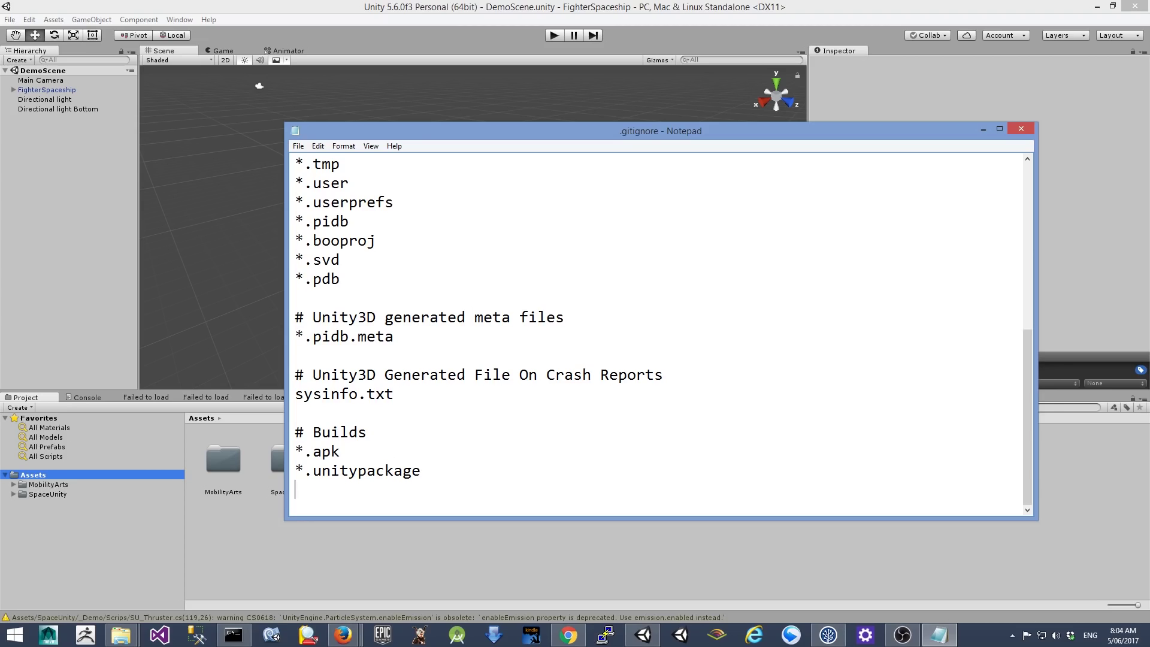
{"action": "type", "text": "/"}
{"action": "type", "text": "Assets"}
{"action": "type", "text": "/Spa"}
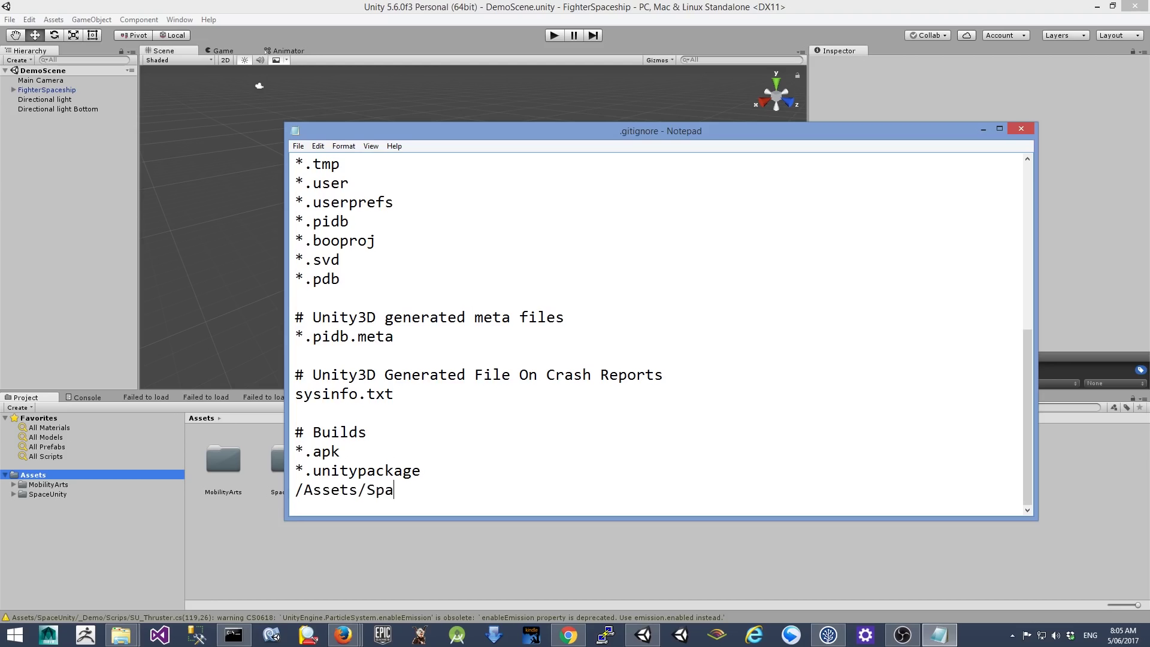
{"action": "type", "text": "ceUnity"}
{"action": "left_click", "coordinate": [1020, 129]}
Confirm the repository settings, close the FighterSpaceship tab, and quit SourceTree.
{"action": "left_click", "coordinate": [827, 636]}
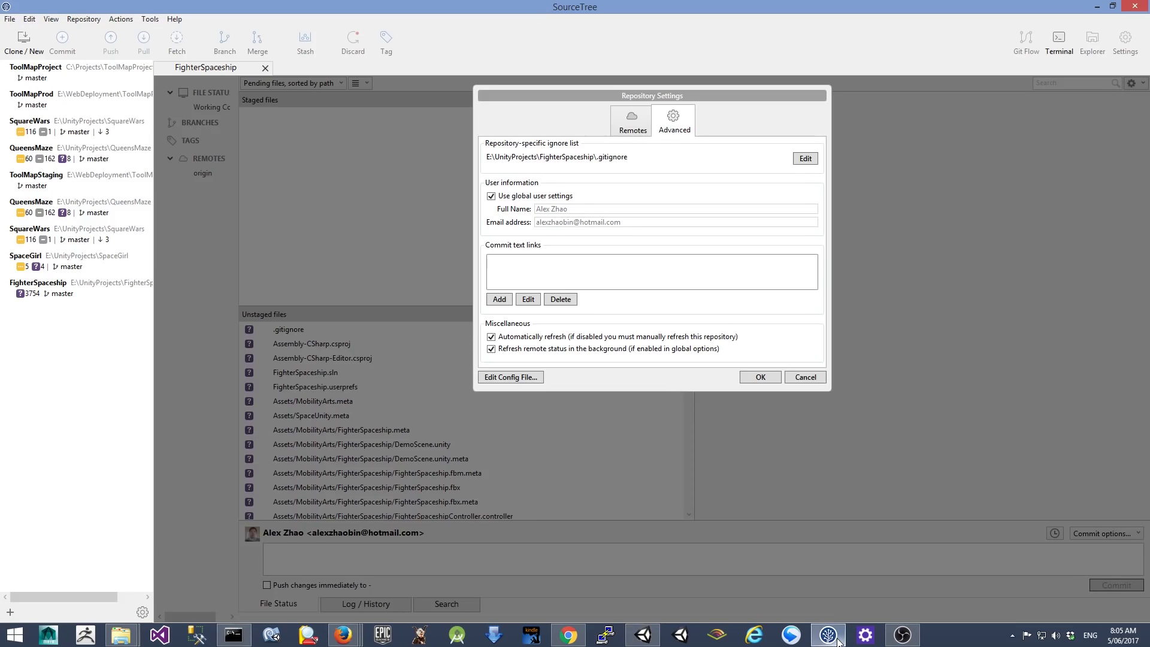
{"action": "left_click", "coordinate": [810, 378]}
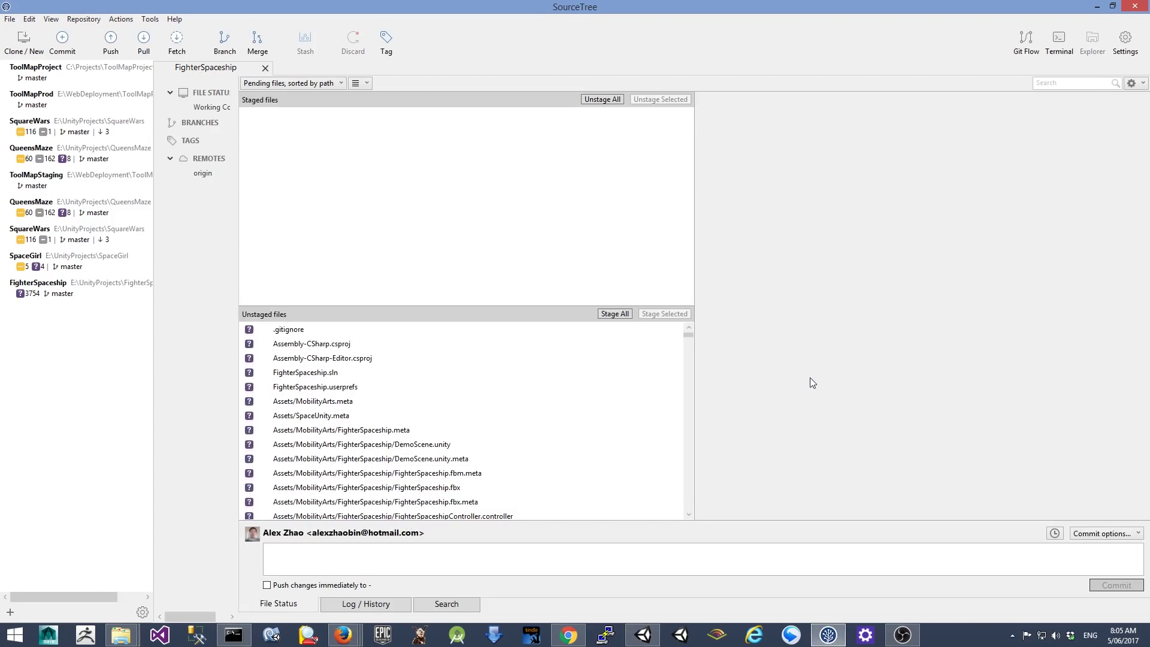
{"action": "left_click", "coordinate": [266, 69]}
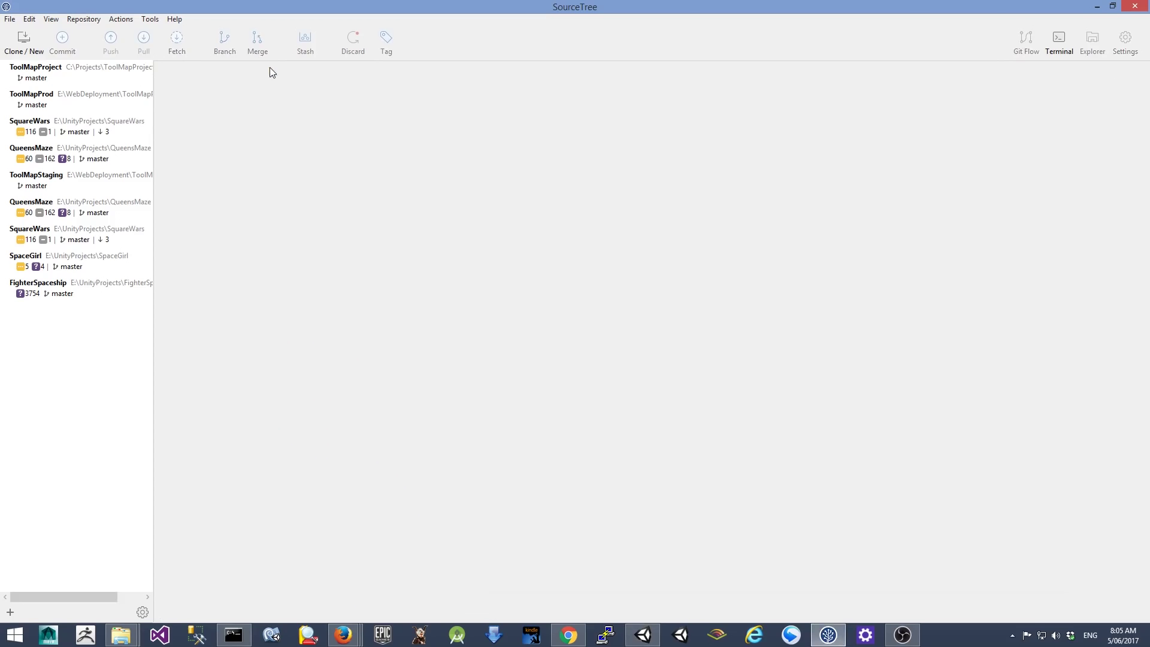
{"action": "left_click", "coordinate": [1129, 9]}
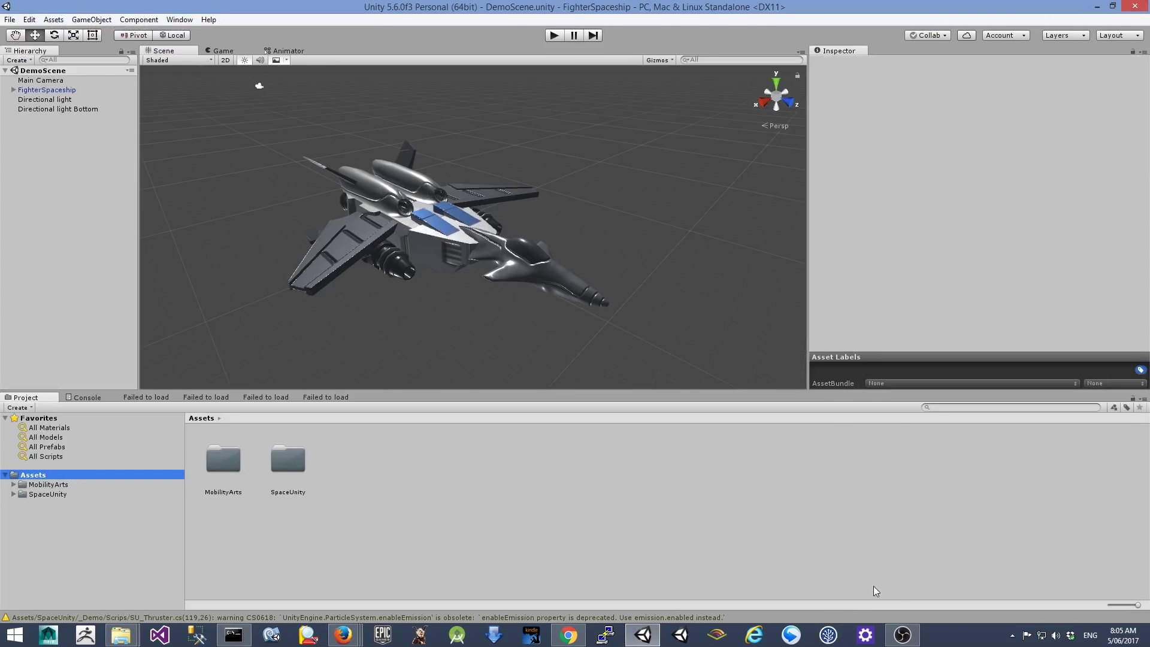
Reopen SourceTree and open the FighterSpaceship repository from the bookmarks.
{"action": "left_click", "coordinate": [828, 635]}
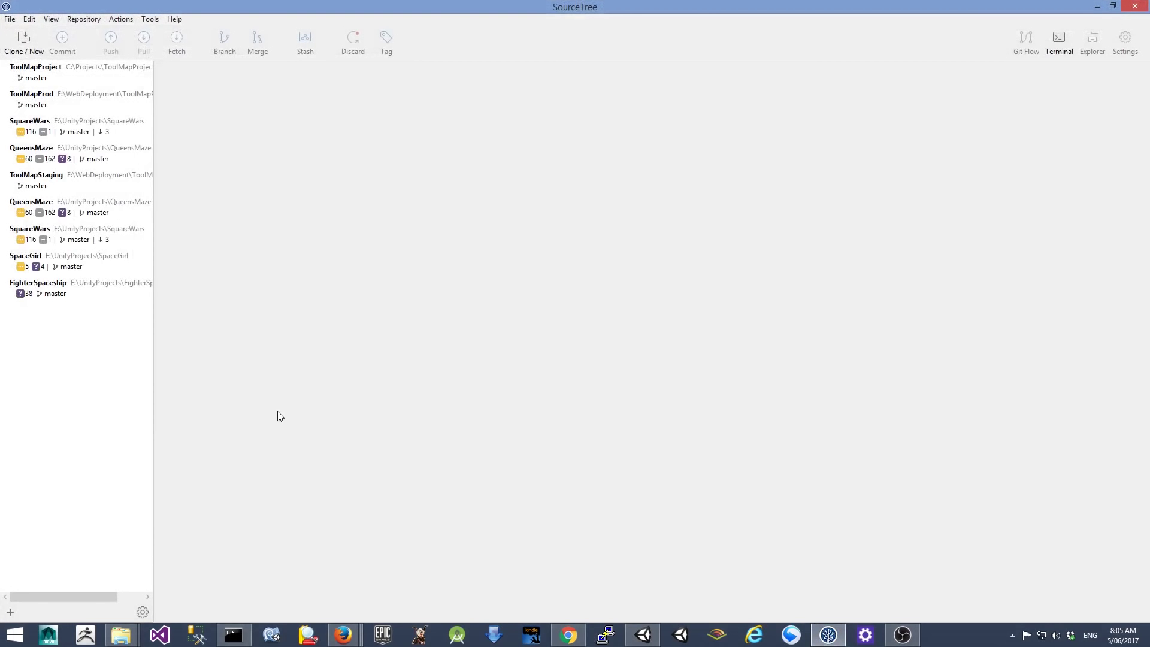
{"action": "left_click", "coordinate": [64, 288]}
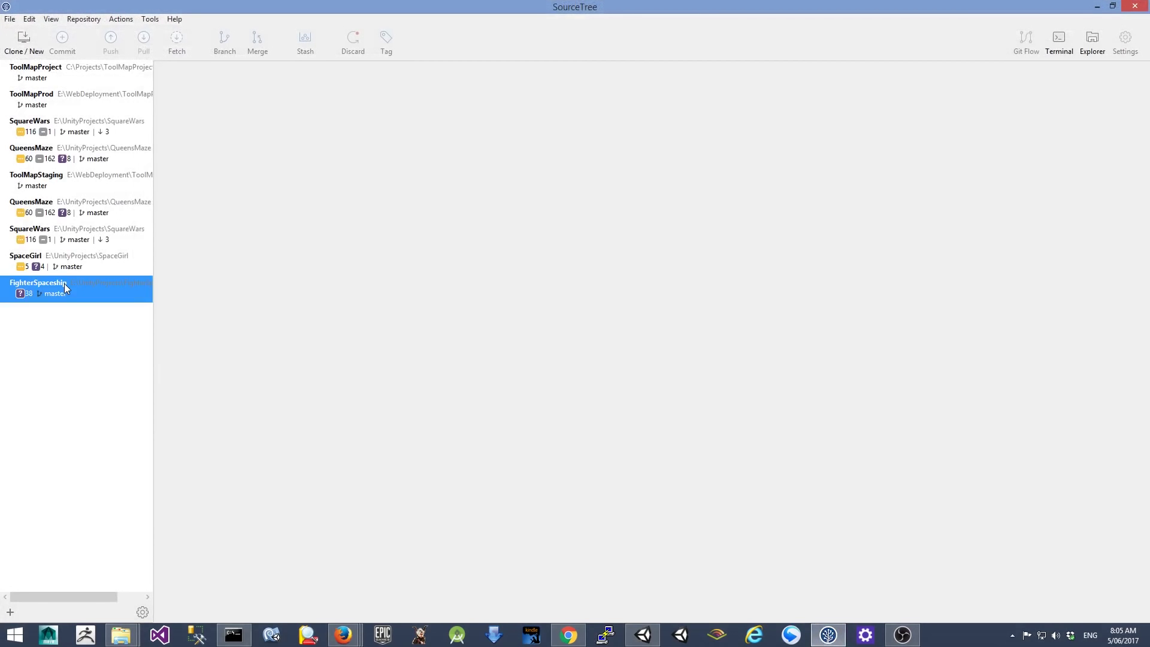
{"action": "double_click", "coordinate": [64, 282]}
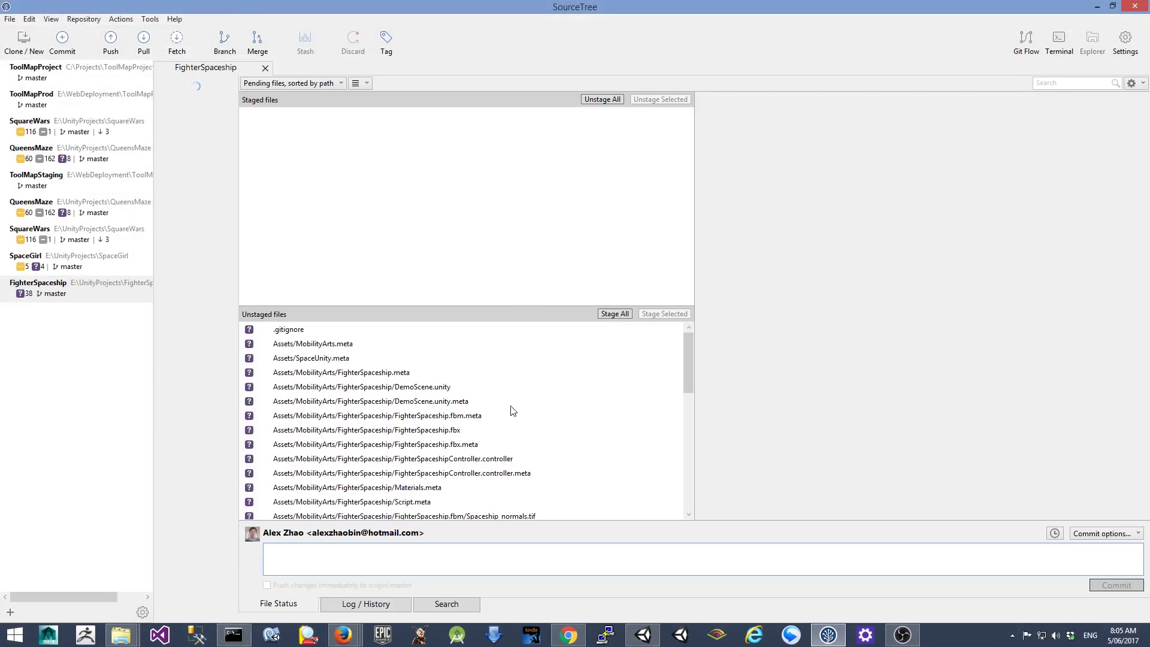
{"action": "scroll", "coordinate": [510, 422], "scroll_direction": "down", "scroll_amount": 5}
{"action": "scroll", "coordinate": [511, 422], "scroll_direction": "down", "scroll_amount": 5}
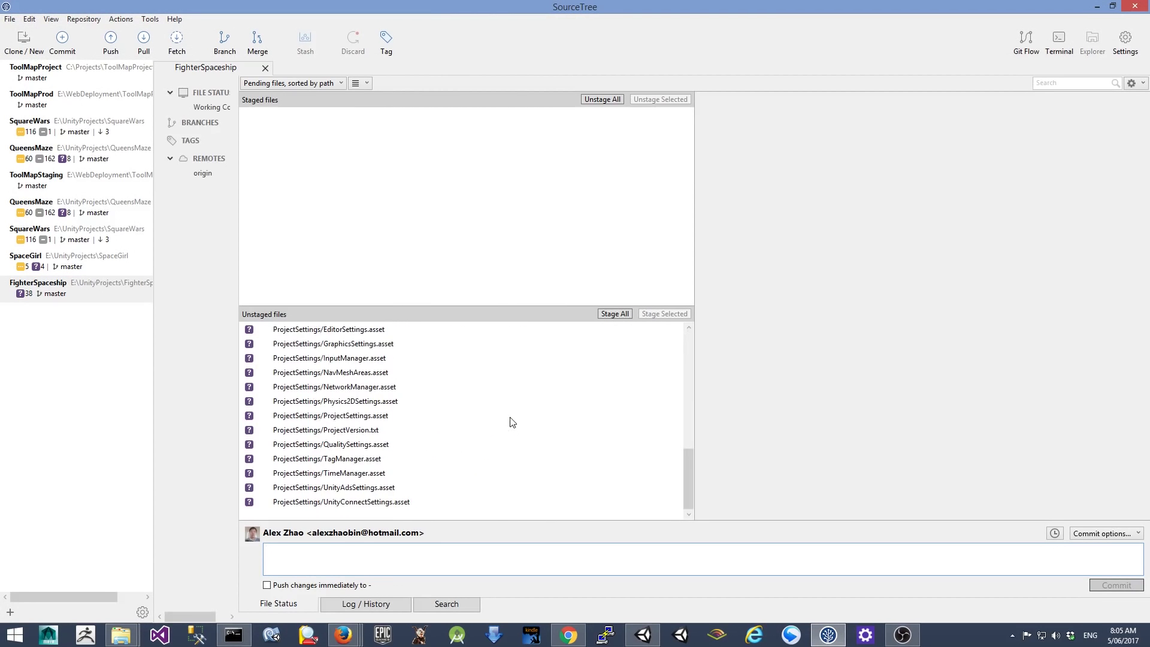
{"action": "scroll", "coordinate": [510, 422], "scroll_direction": "up", "scroll_amount": 10}
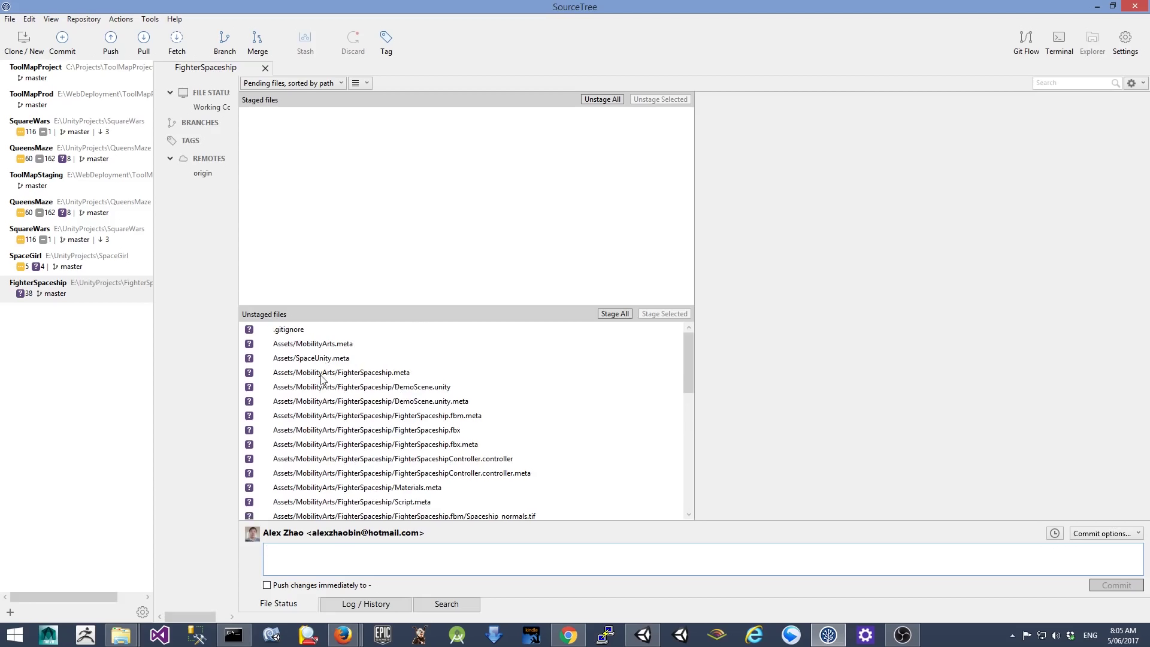
{"action": "scroll", "coordinate": [407, 366], "scroll_direction": "down", "scroll_amount": 4}
{"action": "scroll", "coordinate": [407, 367], "scroll_direction": "down", "scroll_amount": 4}
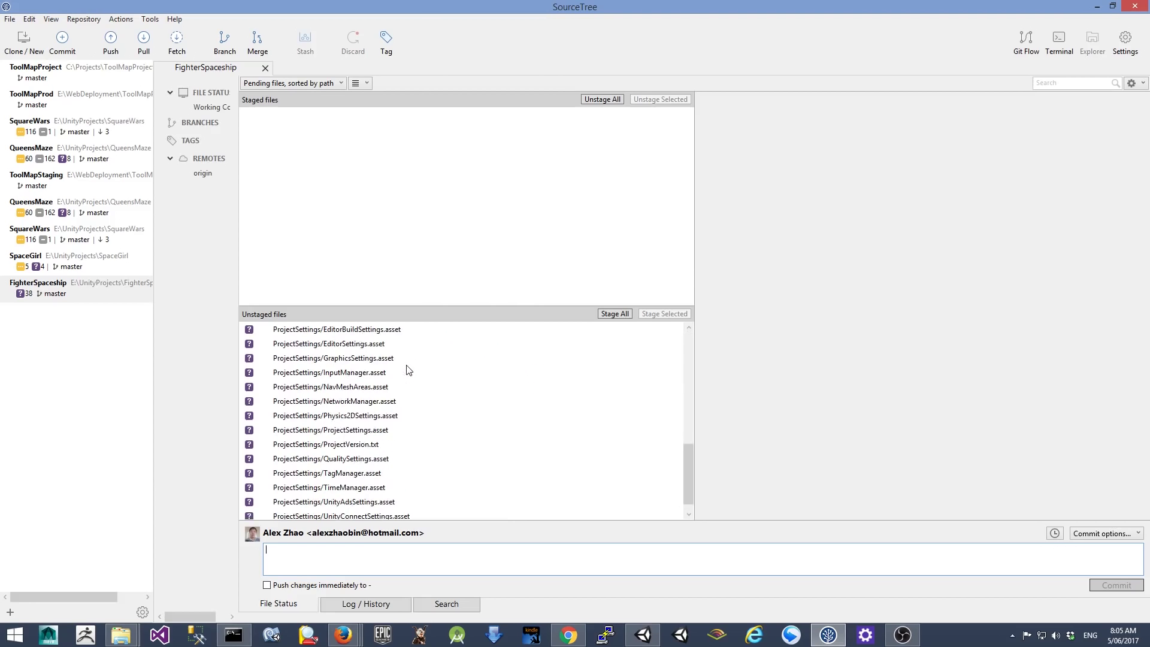
{"action": "scroll", "coordinate": [408, 368], "scroll_direction": "down", "scroll_amount": 1}
{"action": "scroll", "coordinate": [406, 370], "scroll_direction": "up", "scroll_amount": 5}
{"action": "scroll", "coordinate": [423, 372], "scroll_direction": "up", "scroll_amount": 4}
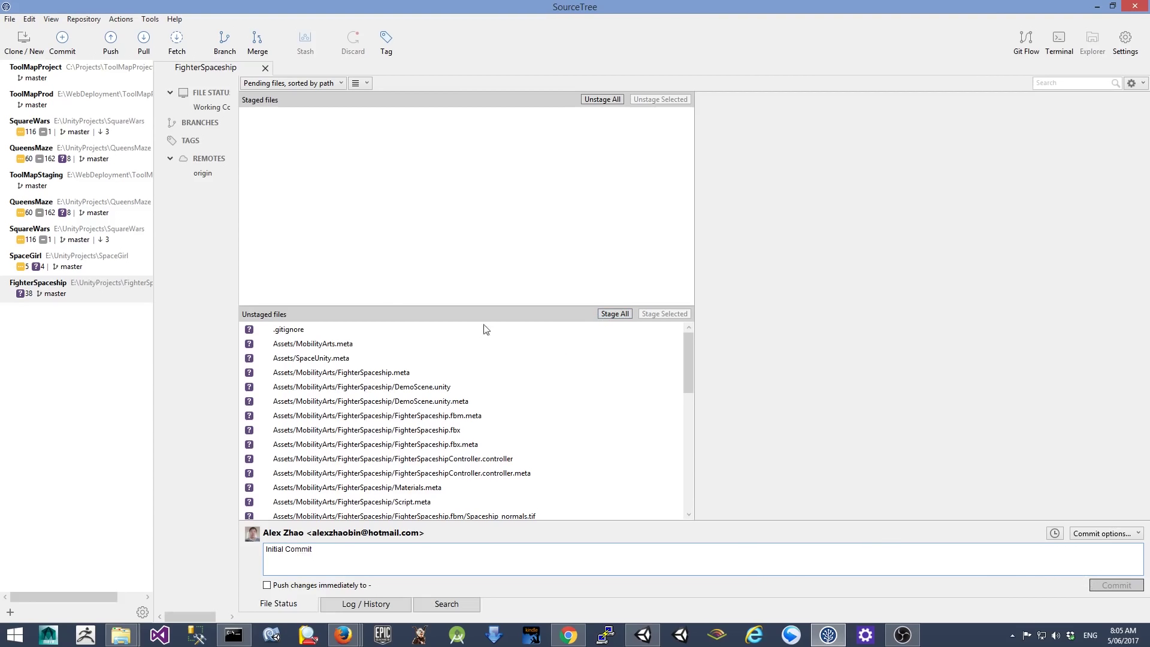
Stage all 38 files, accept the large FighterSpaceship.fbx warning, and commit them.
{"action": "left_click", "coordinate": [615, 314]}
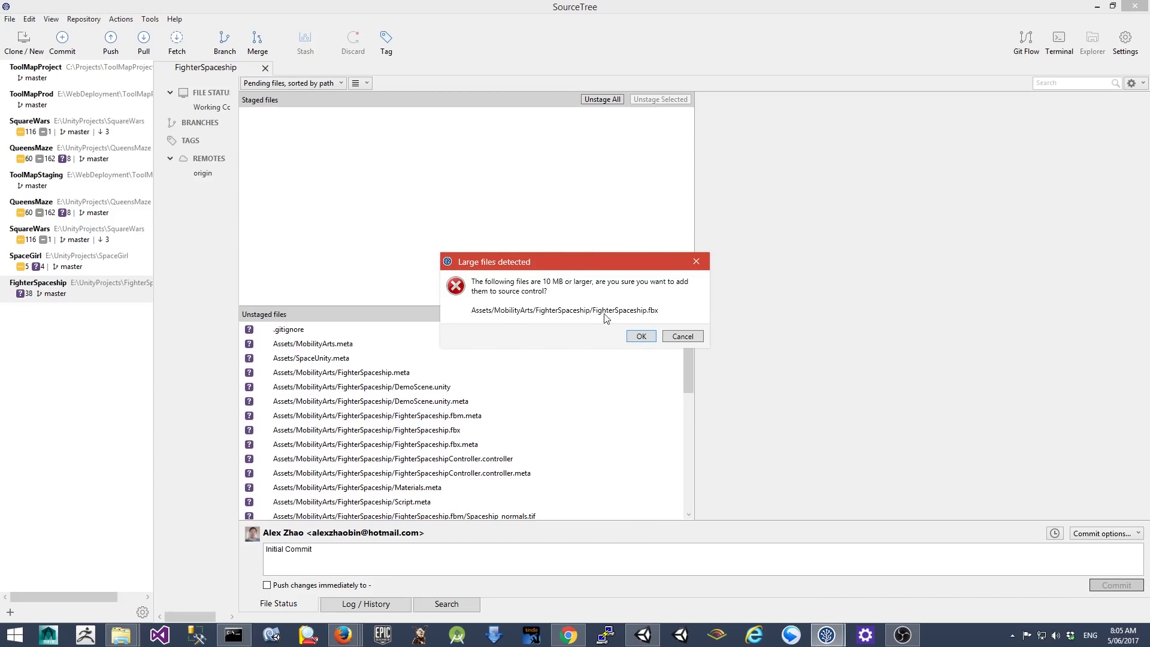
{"action": "left_click", "coordinate": [639, 337]}
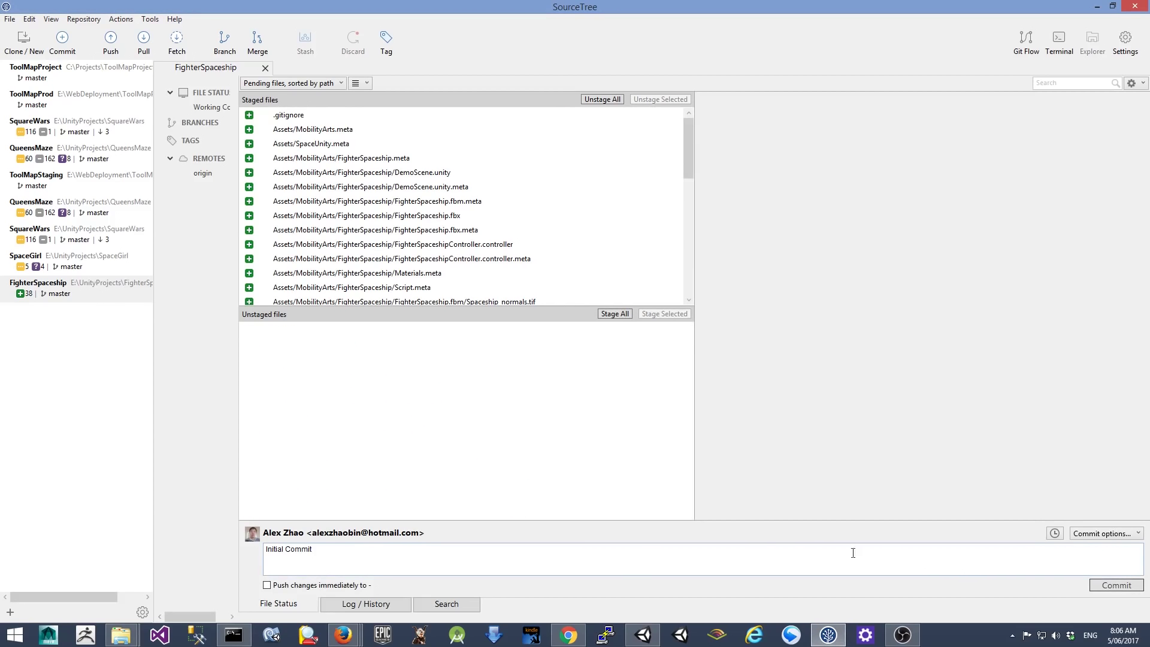
{"action": "left_click", "coordinate": [1106, 585]}
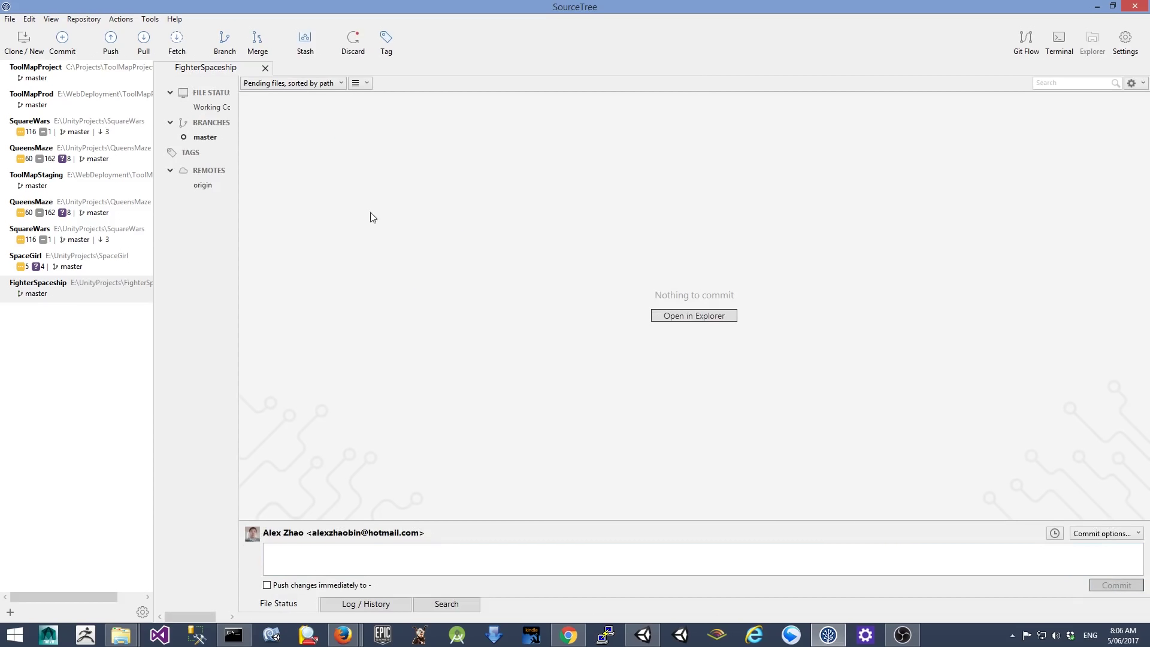
Push the master branch to the Bitbucket origin remote.
{"action": "left_click", "coordinate": [111, 41]}
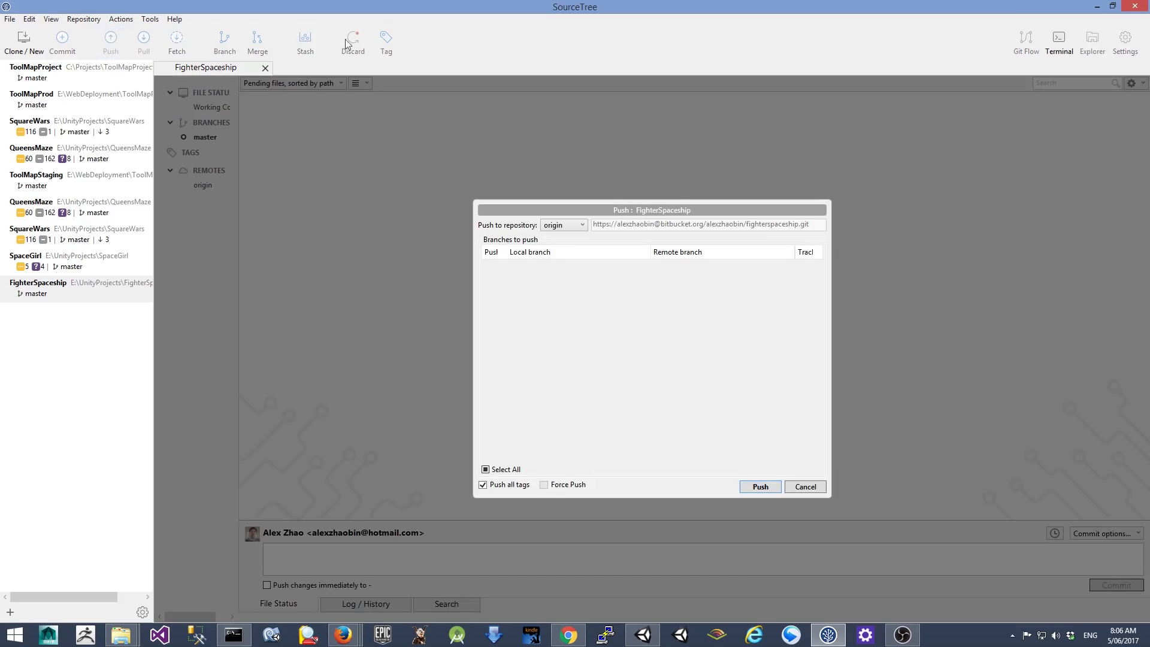
{"action": "left_click", "coordinate": [495, 265]}
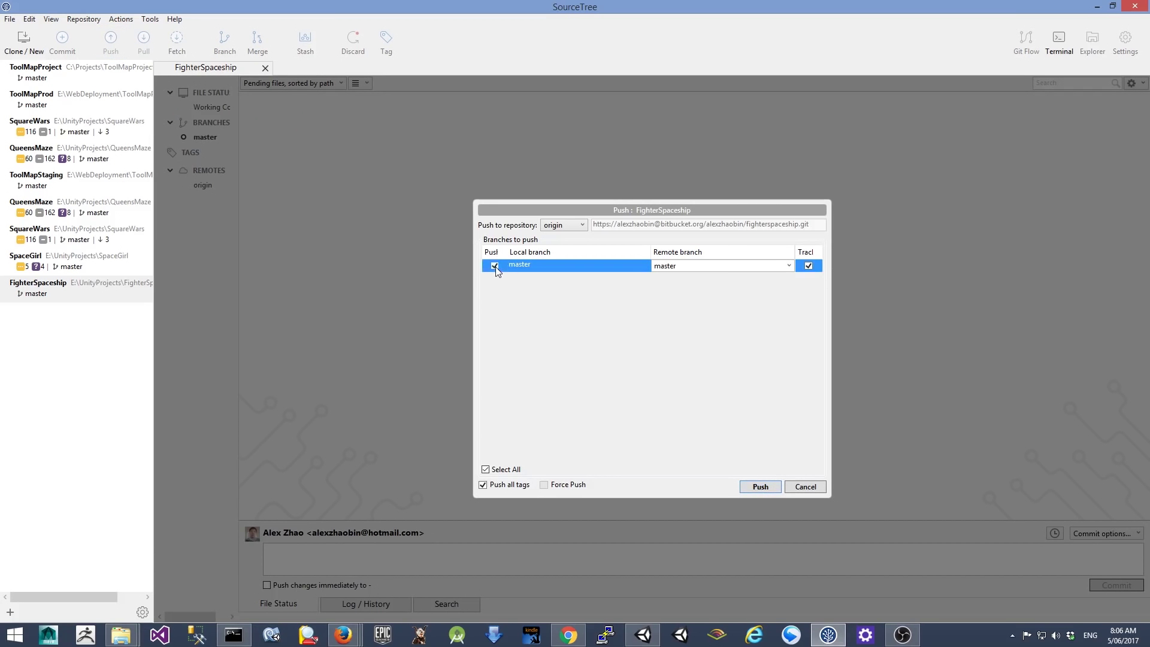
{"action": "left_click", "coordinate": [756, 488]}
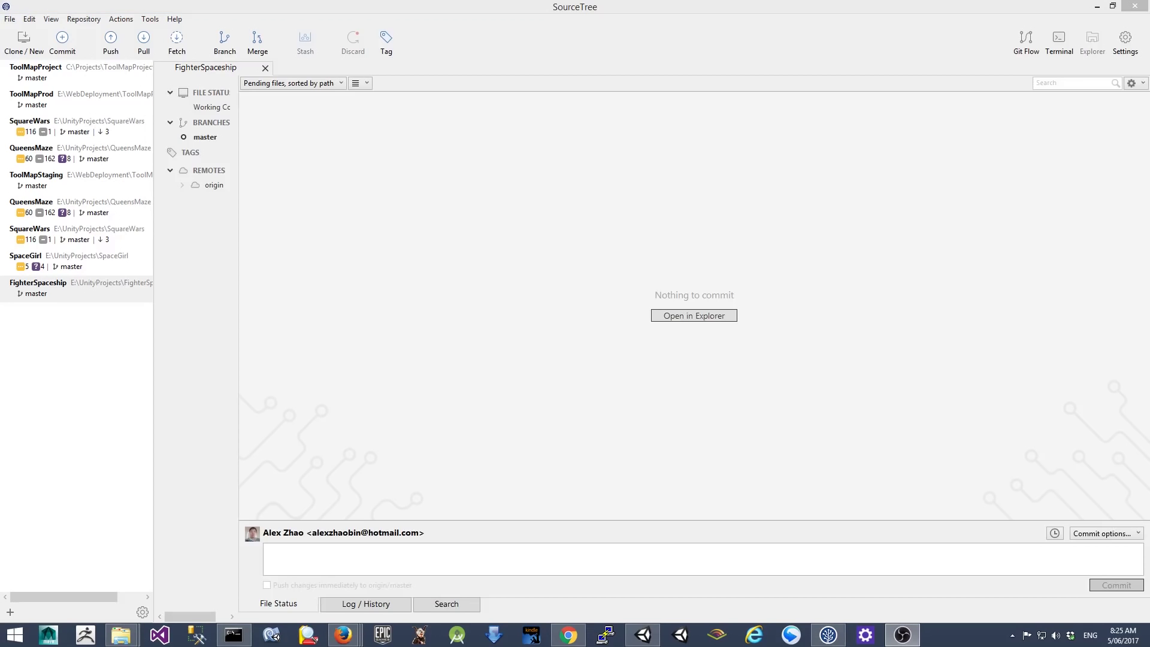
Set the FighterSpaceship model's Normals to Calculate in Unity, apply, and return to SourceTree.
{"action": "left_click", "coordinate": [643, 635]}
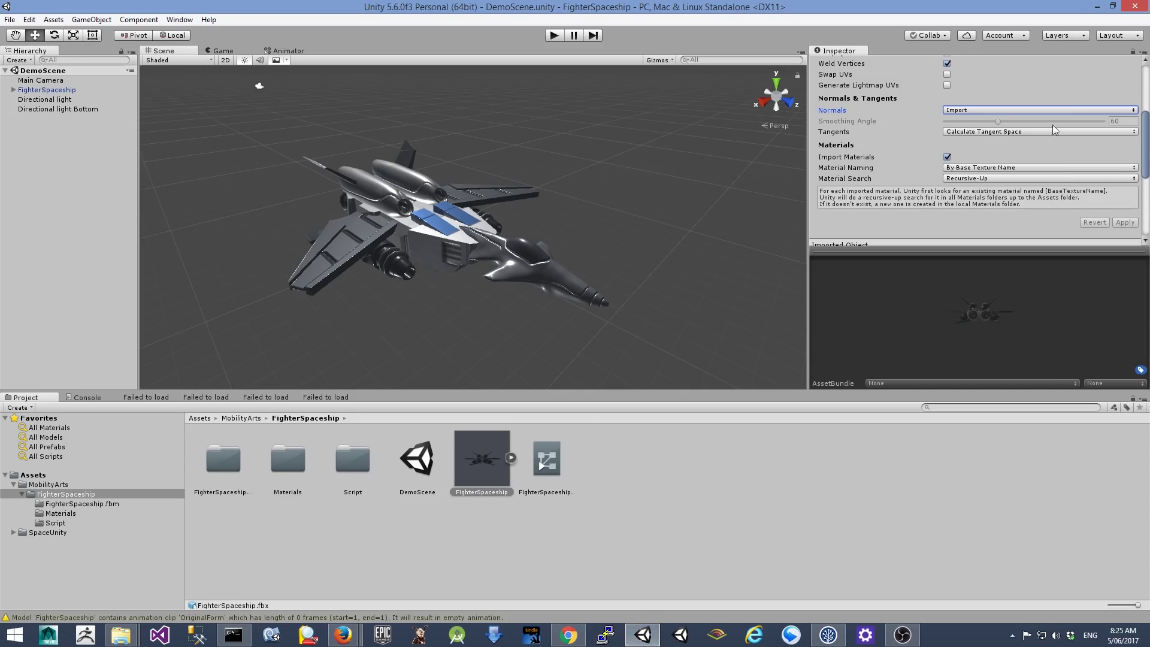
{"action": "scroll", "coordinate": [1147, 139], "scroll_direction": "up", "scroll_amount": 3}
{"action": "scroll", "coordinate": [1147, 139], "scroll_direction": "up", "scroll_amount": 3}
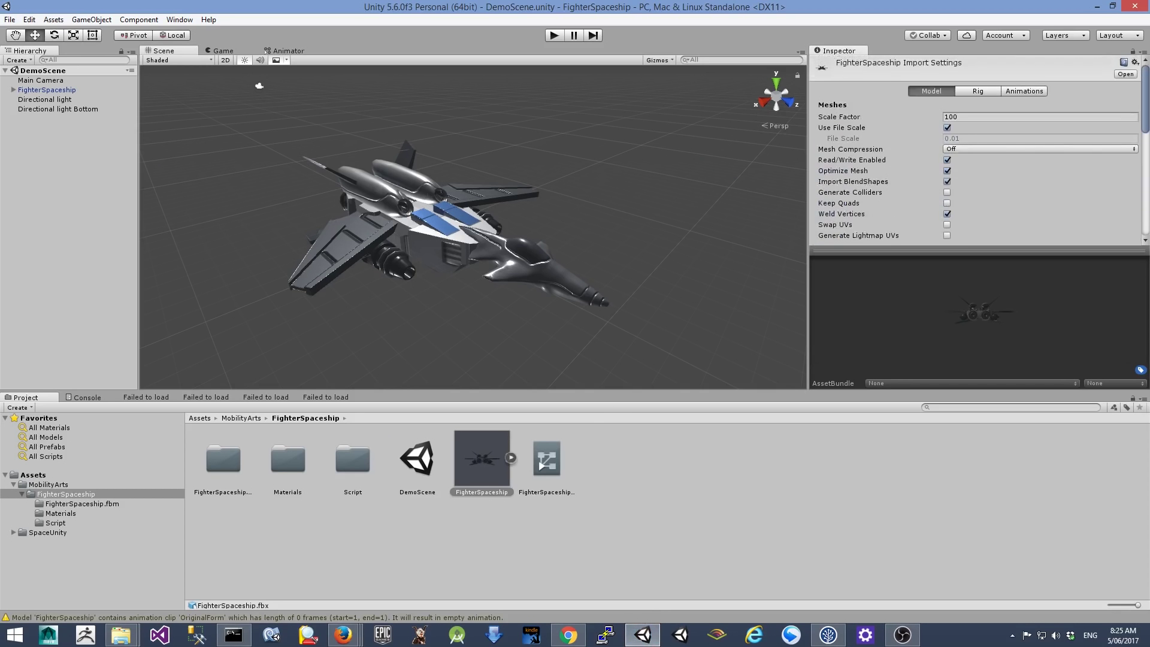
{"action": "scroll", "coordinate": [1147, 139], "scroll_direction": "down", "scroll_amount": 3}
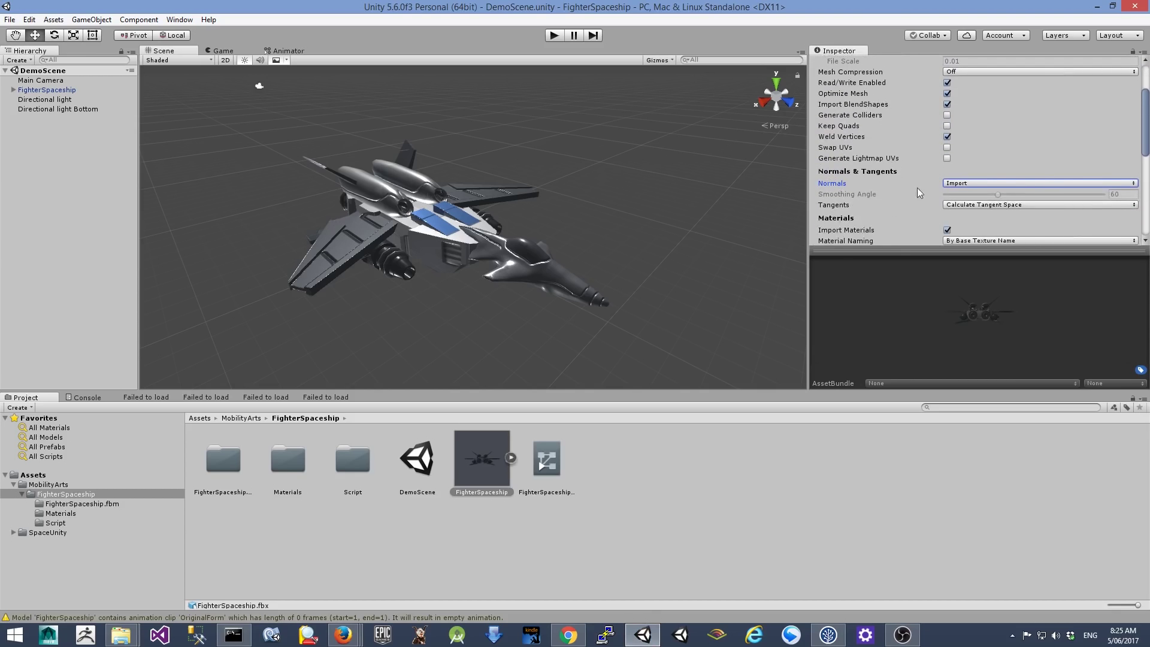
{"action": "left_click", "coordinate": [967, 184]}
{"action": "left_click", "coordinate": [976, 212]}
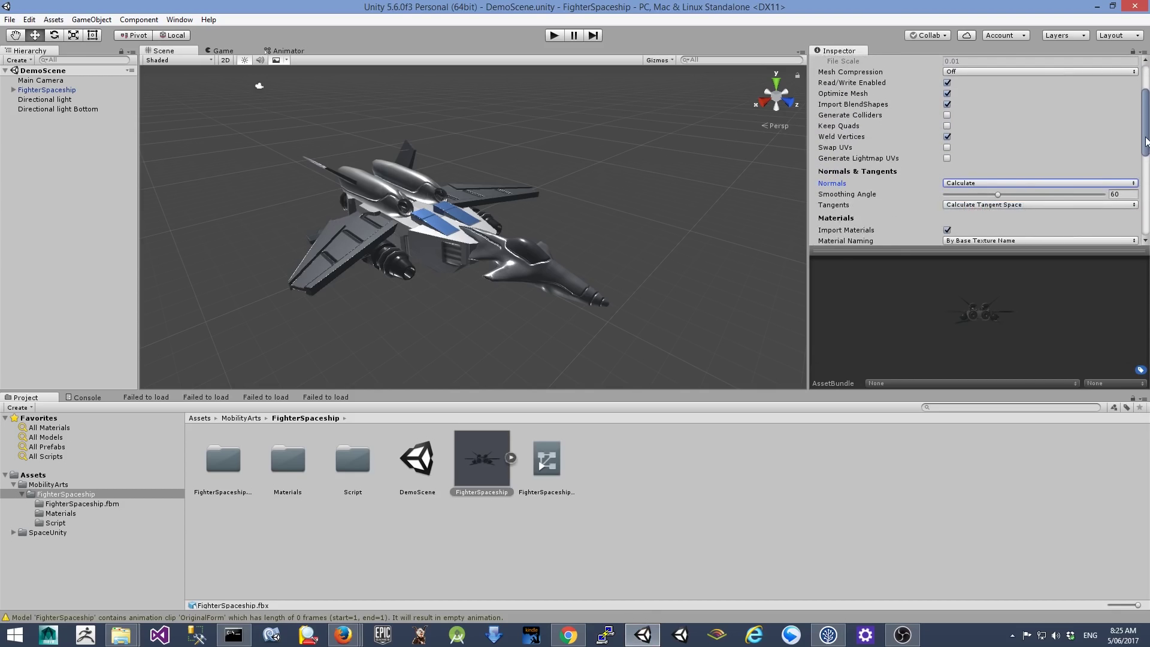
{"action": "scroll", "coordinate": [1147, 144], "scroll_direction": "down", "scroll_amount": 5}
{"action": "left_click", "coordinate": [1129, 155]}
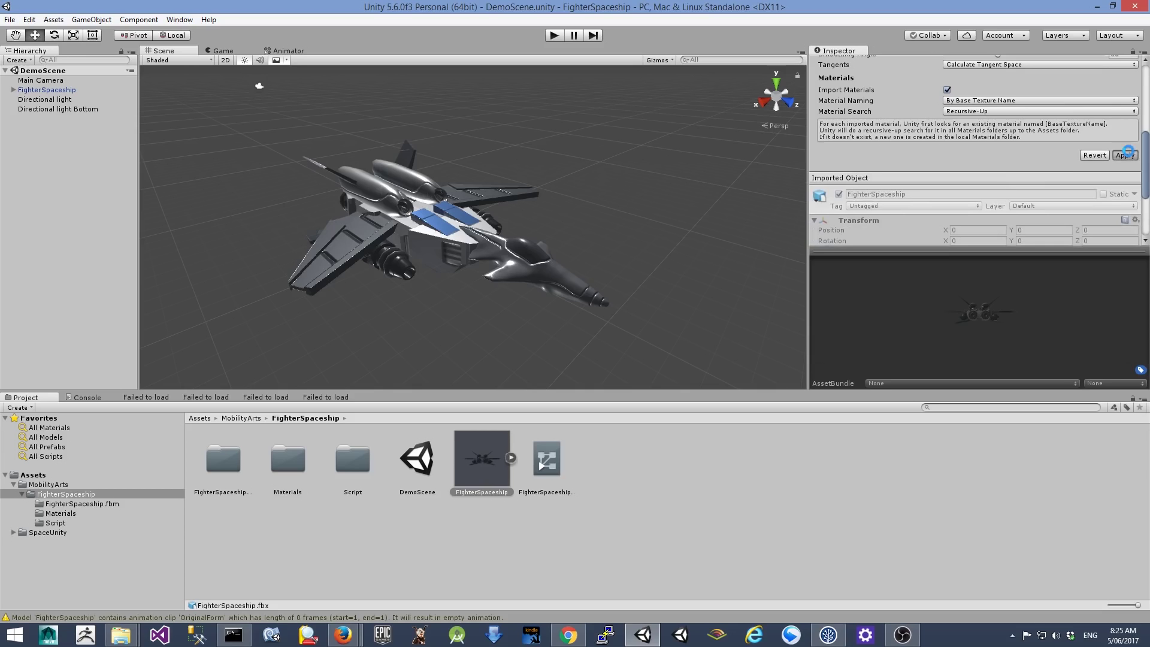
{"action": "left_click", "coordinate": [818, 637]}
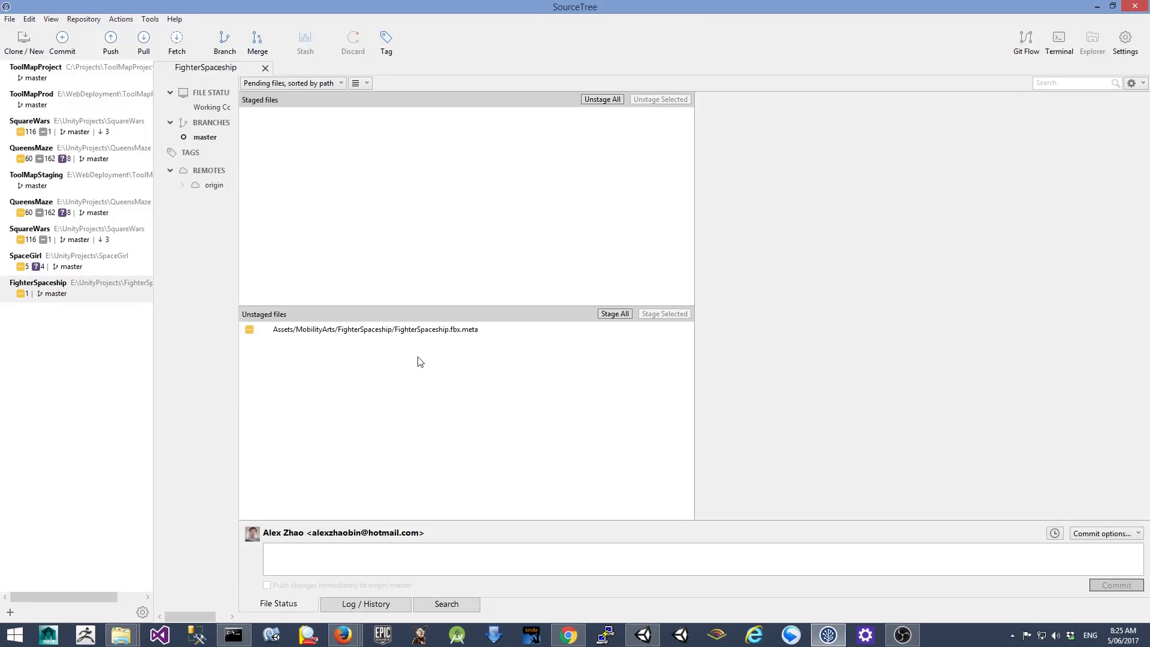
Select the unstaged FighterSpaceship.fbx.meta to see normalImportMode change from 0 to 1.
{"action": "left_click", "coordinate": [442, 330]}
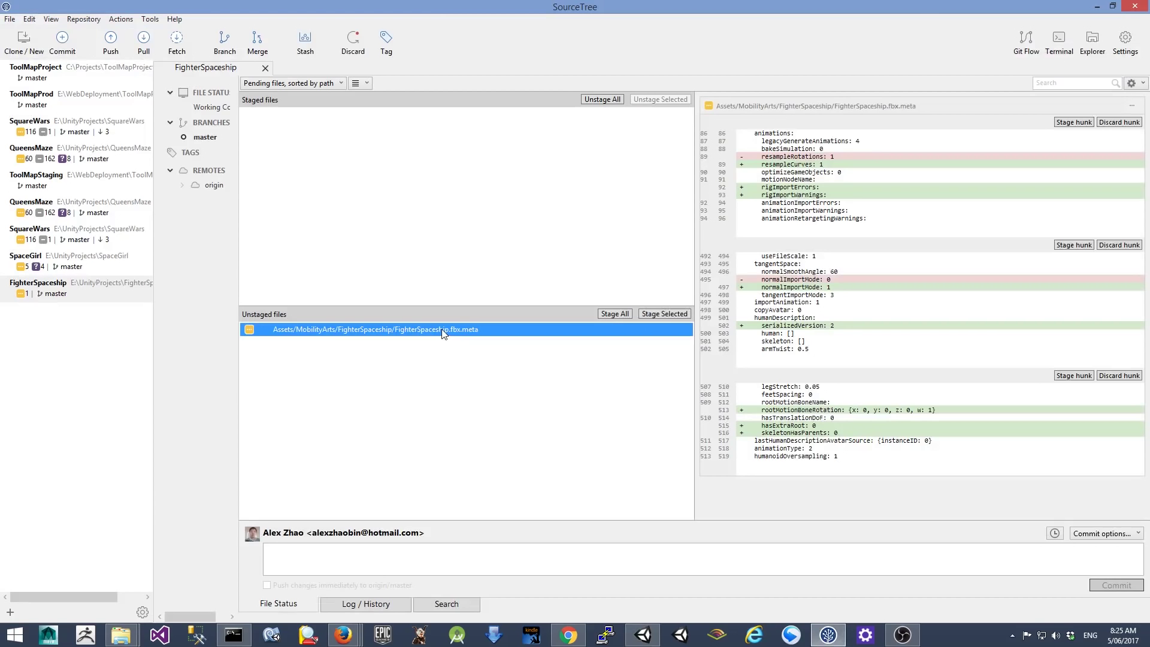